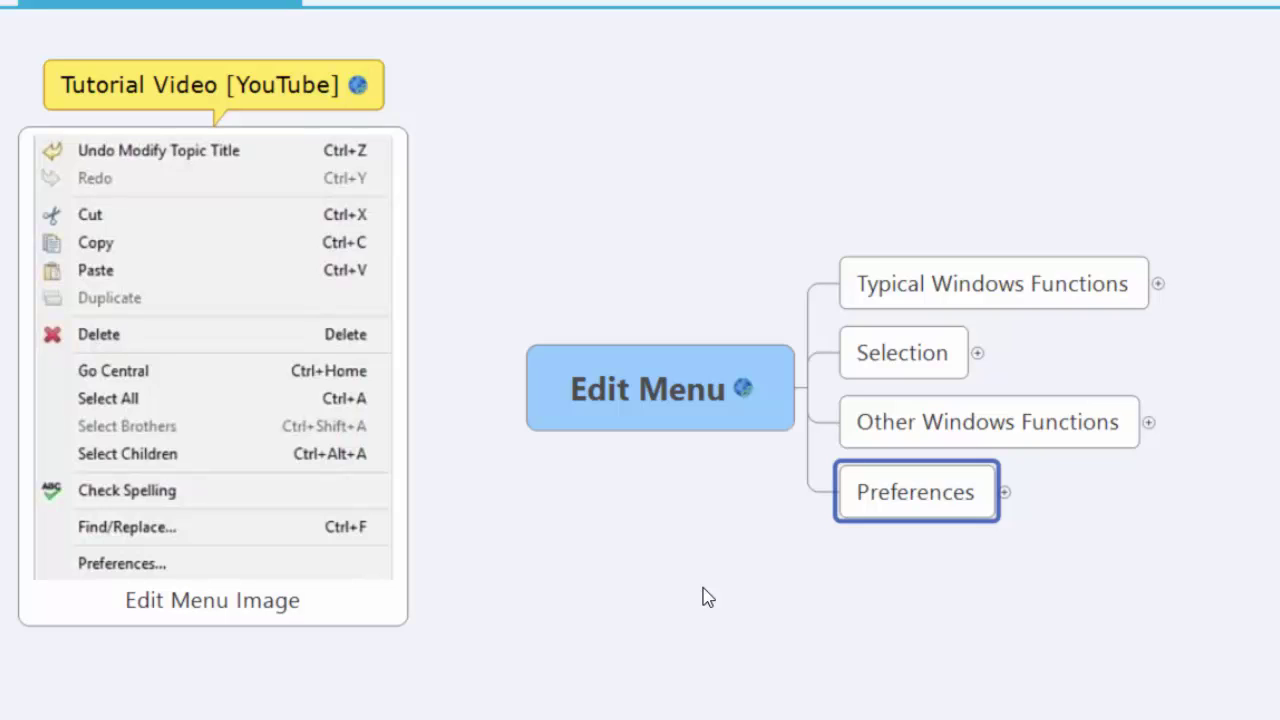
Expand the Preferences topic in the Edit Menu map and open the General page of the program preferences
{"action": "left_click", "coordinate": [1004, 492]}
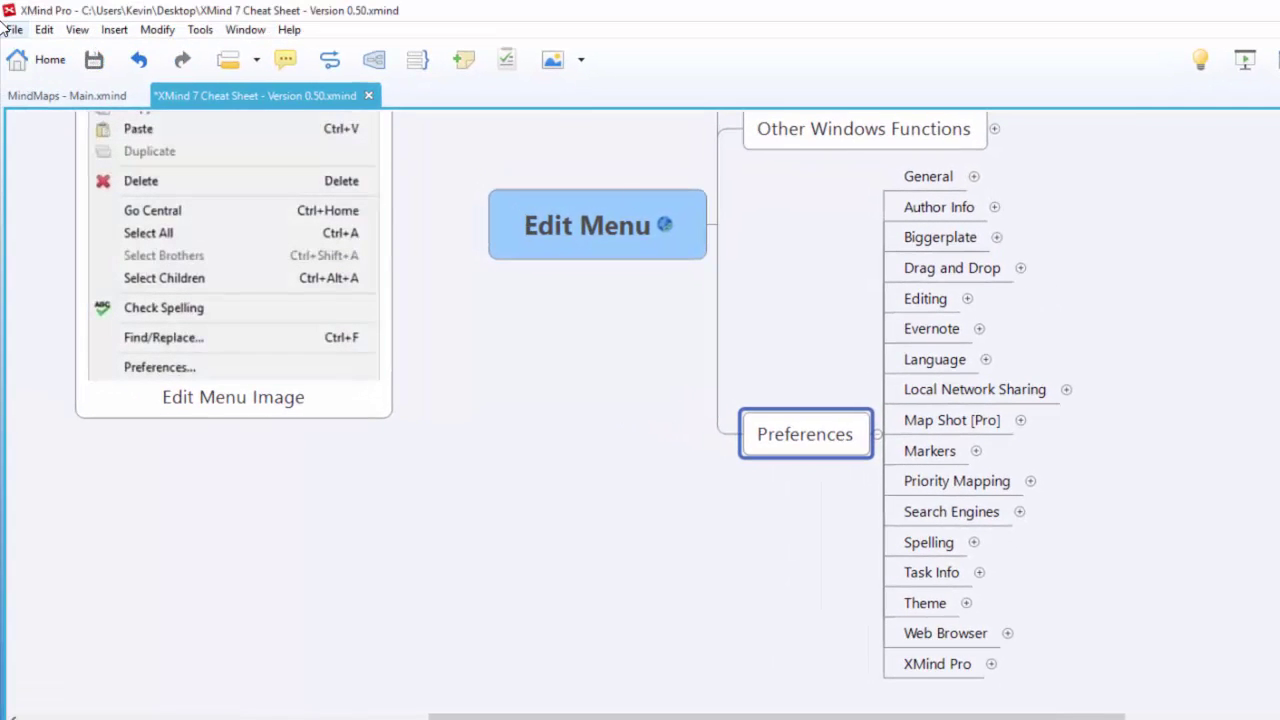
{"action": "left_click", "coordinate": [44, 29]}
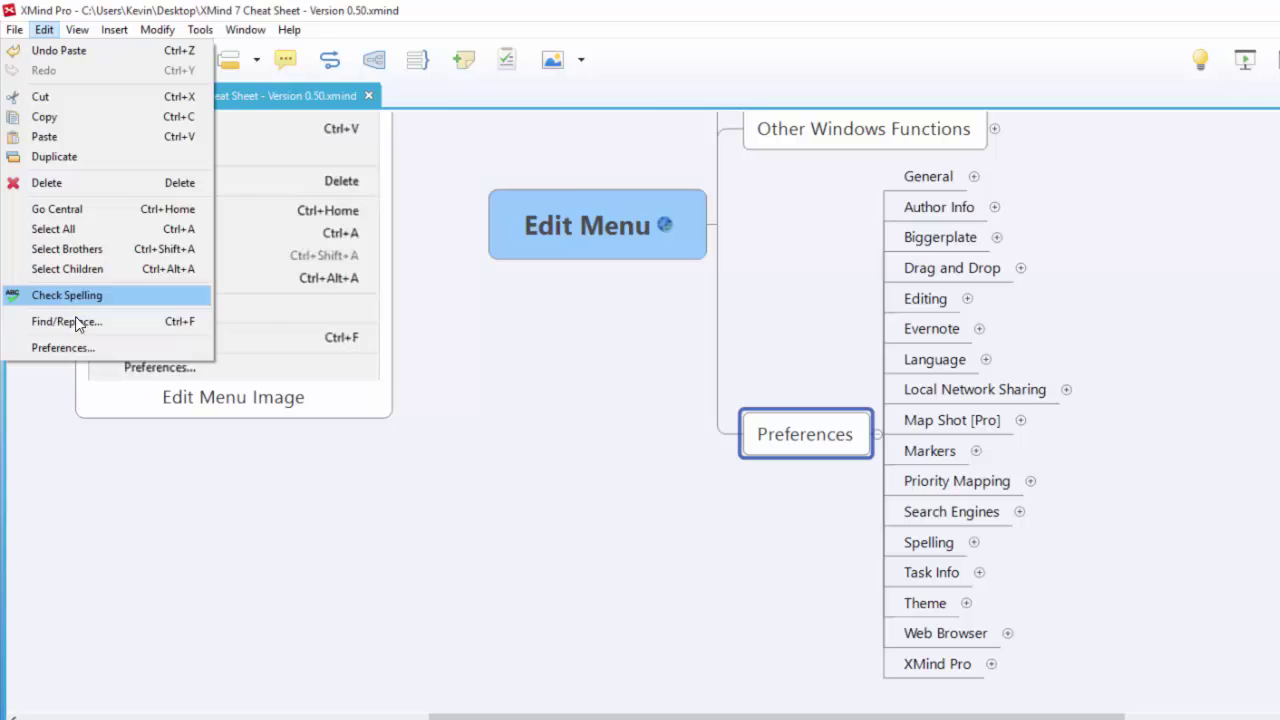
{"action": "left_click", "coordinate": [74, 345]}
{"action": "left_click_drag", "start_coordinate": [295, 166], "coordinate": [480, 160]}
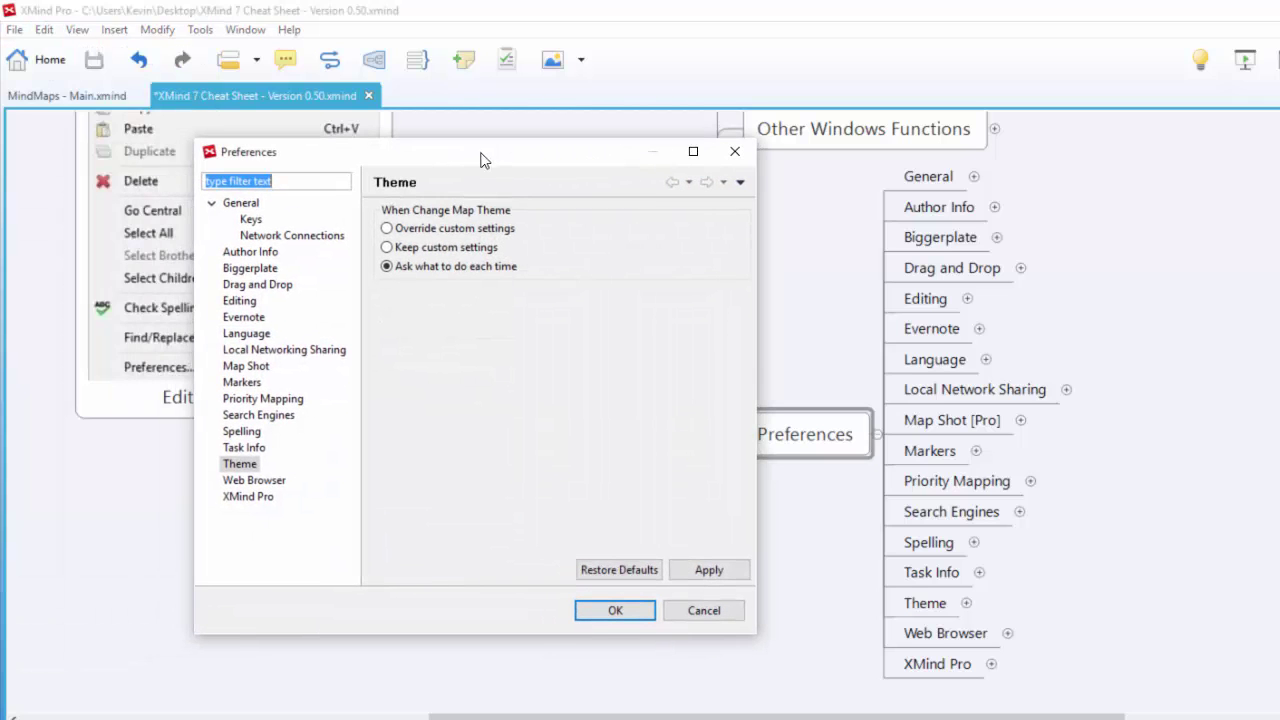
{"action": "left_click", "coordinate": [252, 206]}
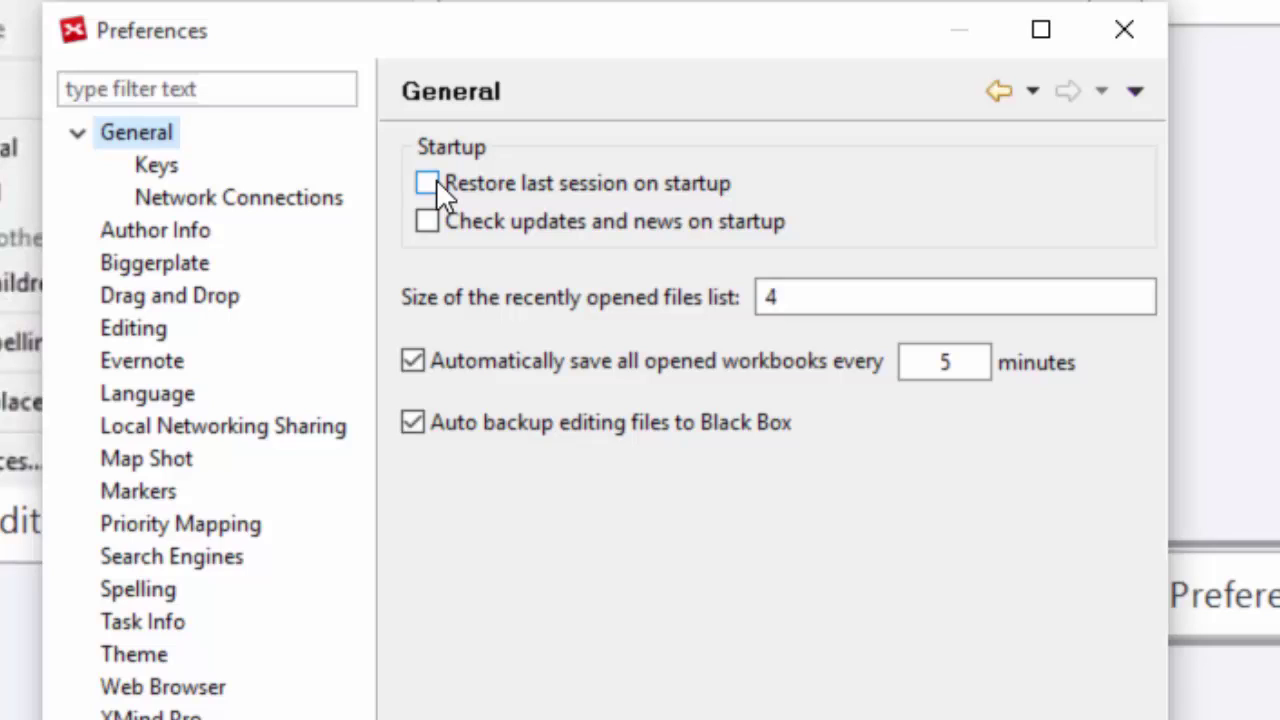
Try enabling session restore on startup, inspect the recent-files, autosave and Keys settings, and close the preferences without saving
{"action": "left_click", "coordinate": [436, 183]}
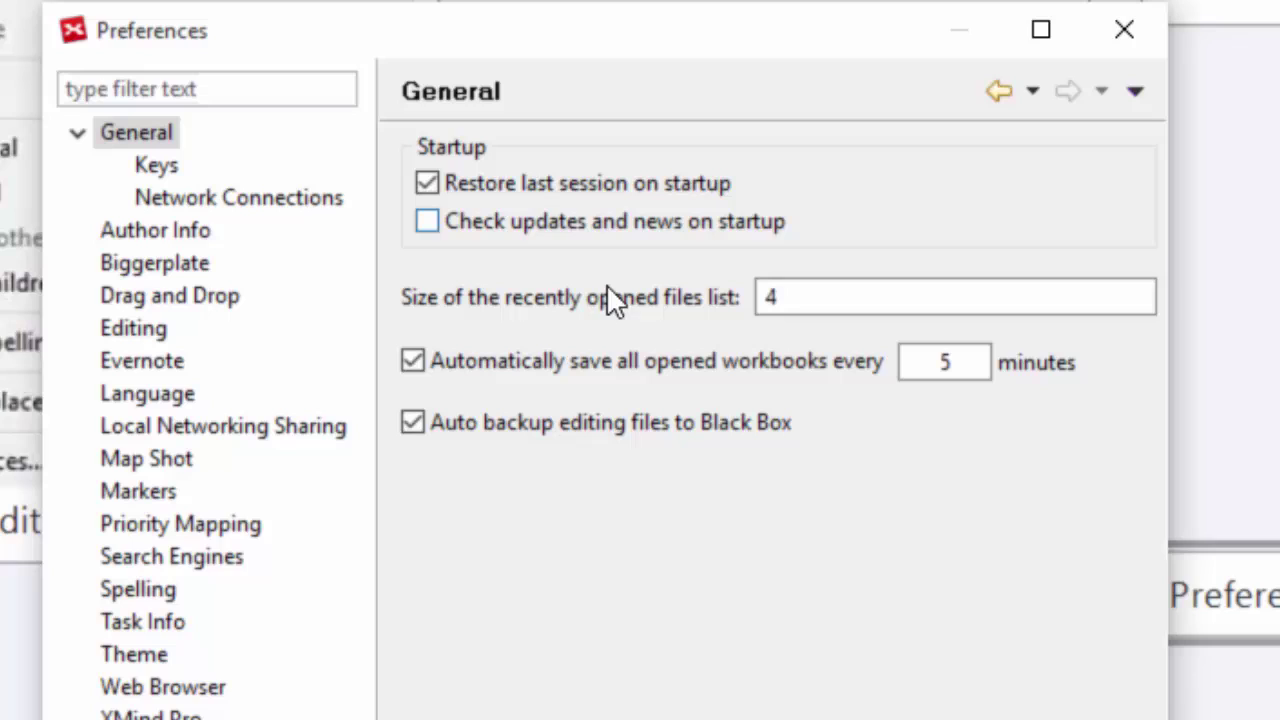
{"action": "left_click", "coordinate": [808, 298]}
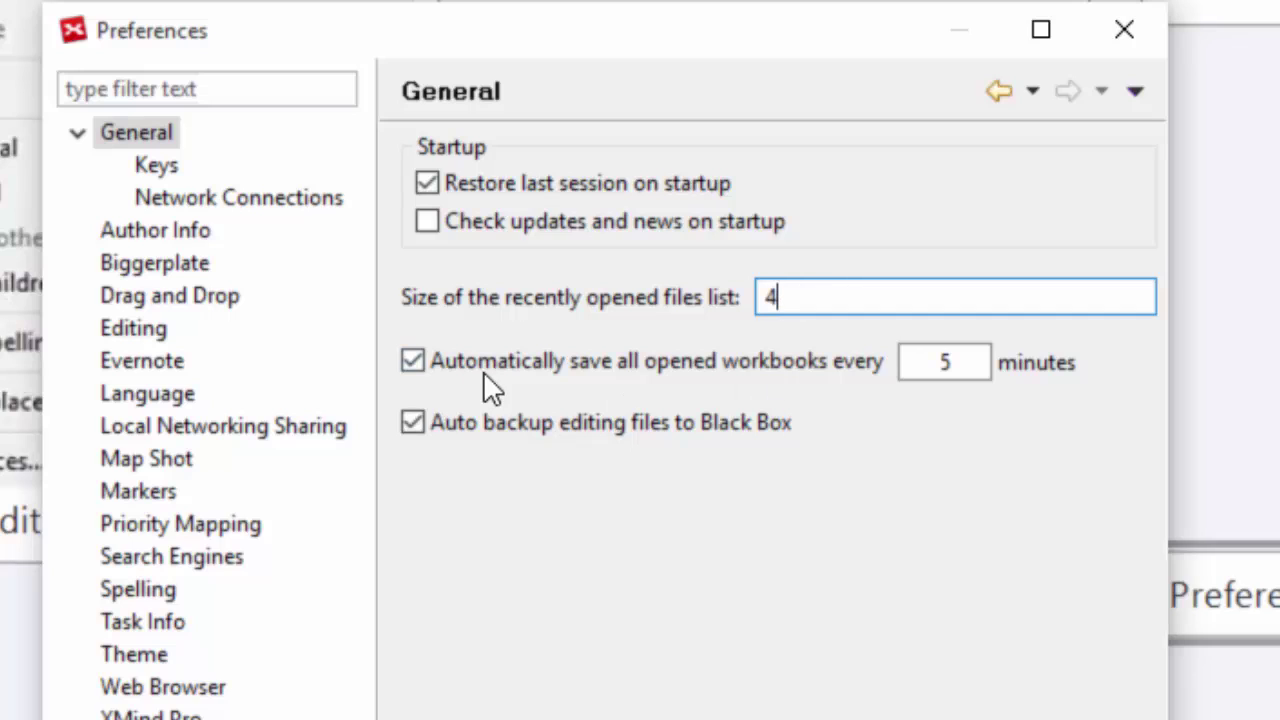
{"action": "left_click", "coordinate": [970, 364]}
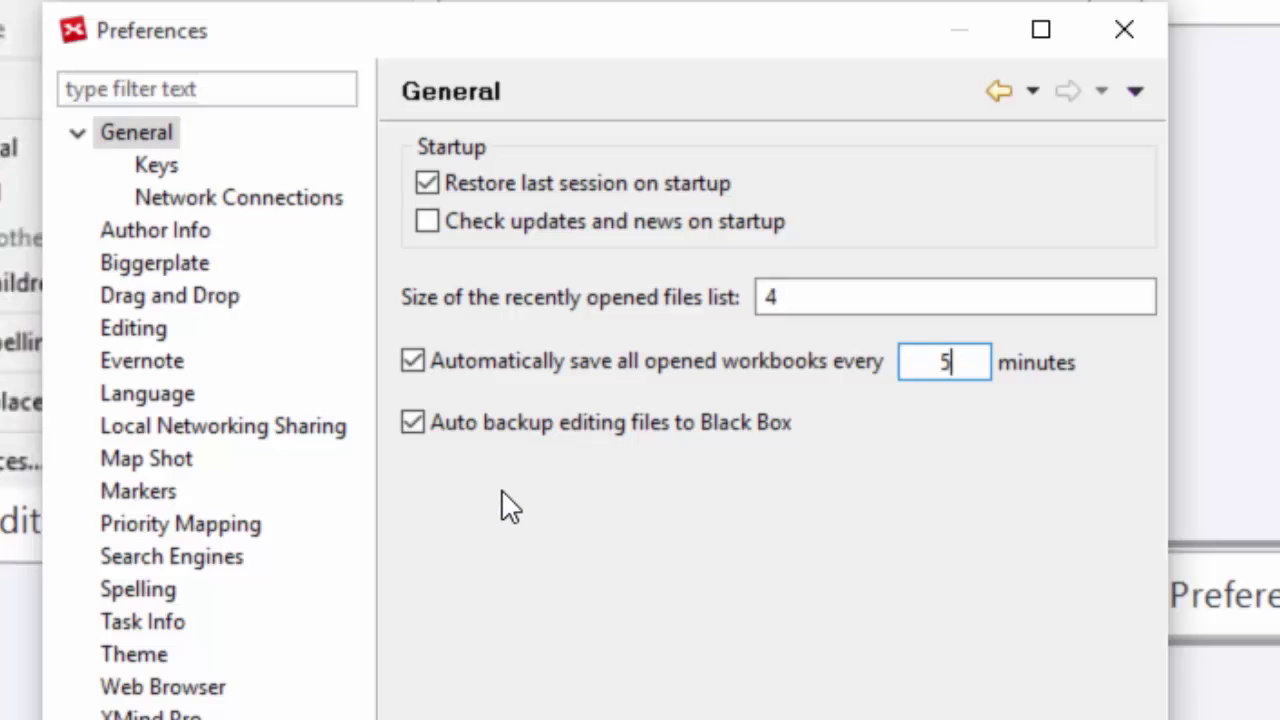
{"action": "left_click", "coordinate": [156, 165]}
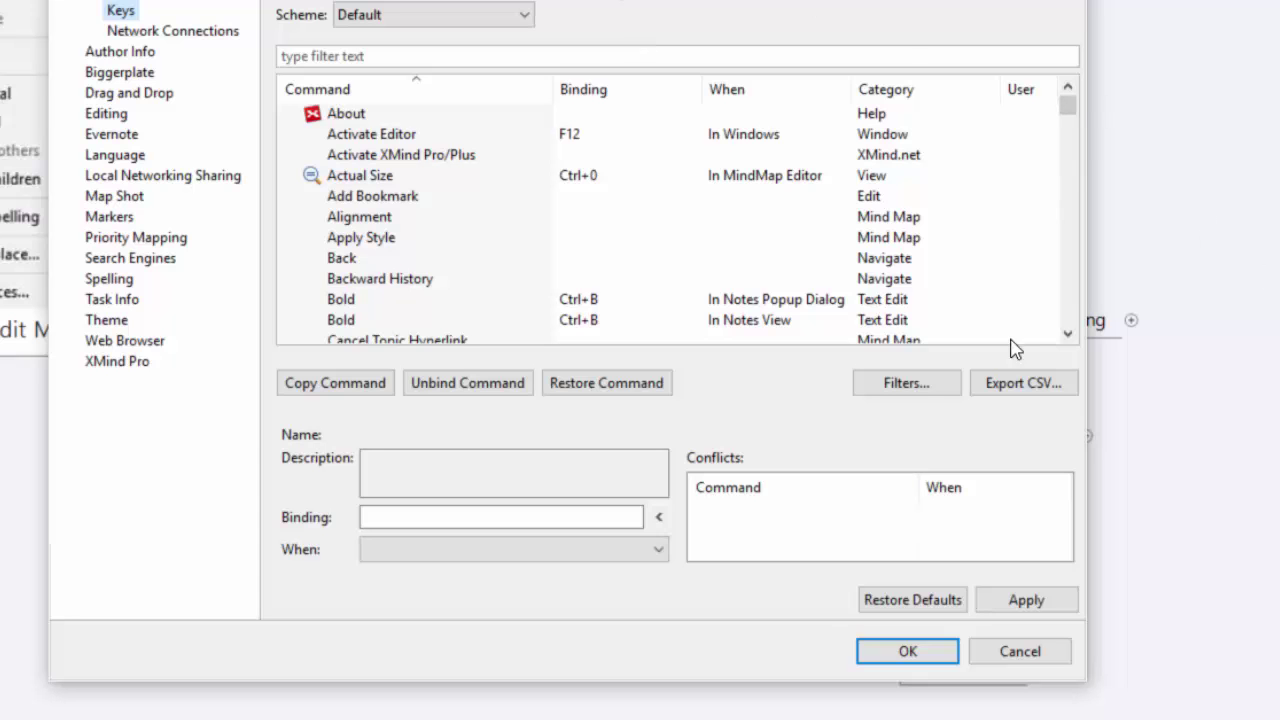
{"action": "left_click", "coordinate": [1006, 660]}
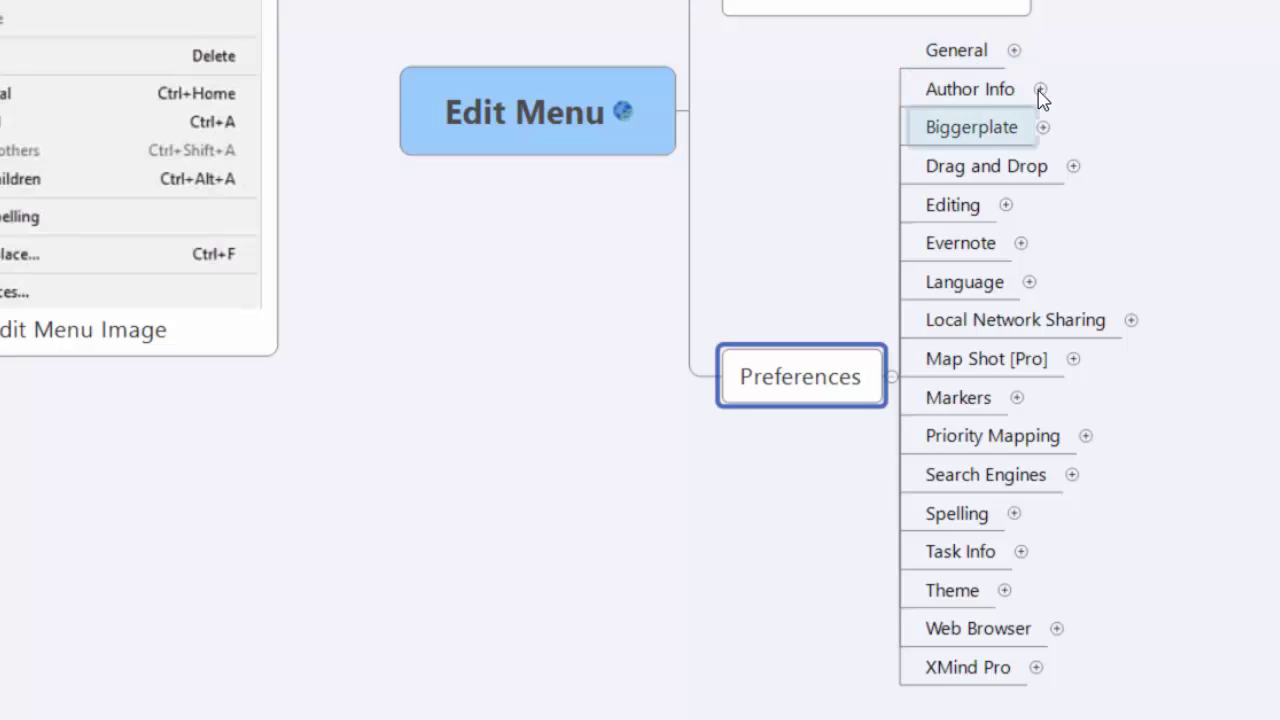
Expand the General topic's notes and view the list of keyboard shortcuts with Key Assist
{"action": "left_click", "coordinate": [1015, 51]}
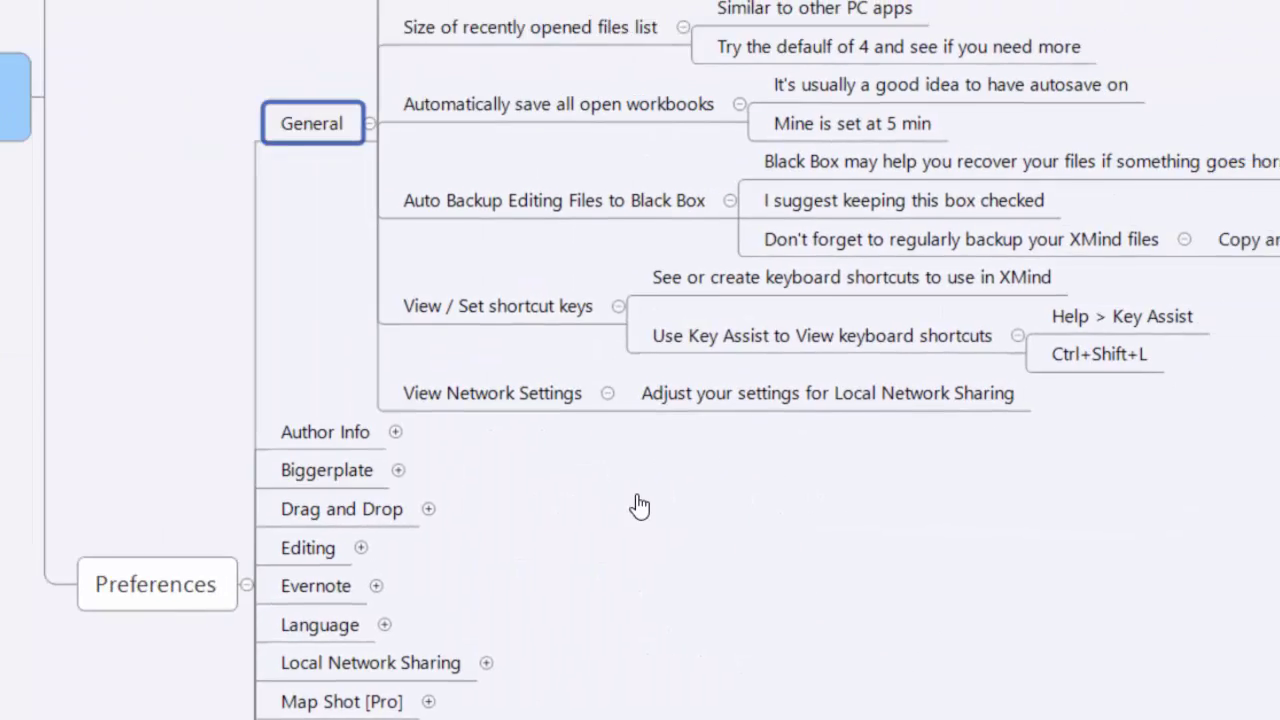
{"action": "left_click", "coordinate": [993, 327]}
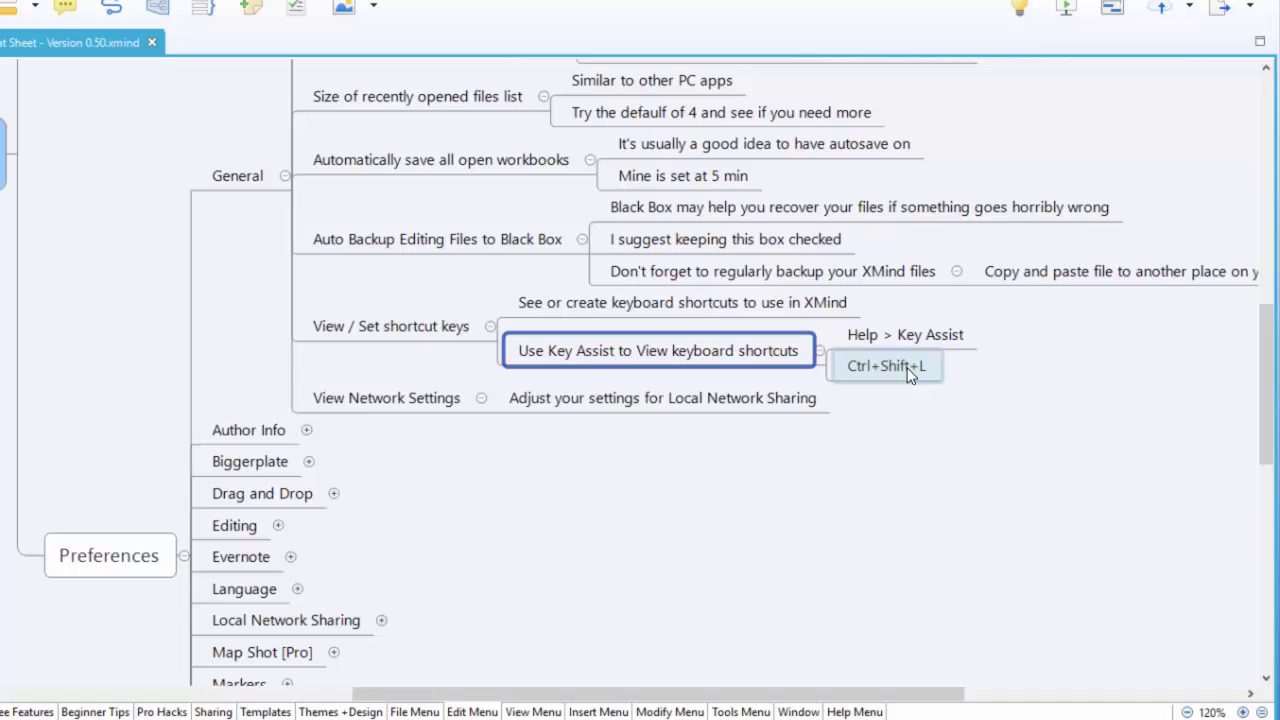
{"action": "key", "text": "ctrl+shift+l"}
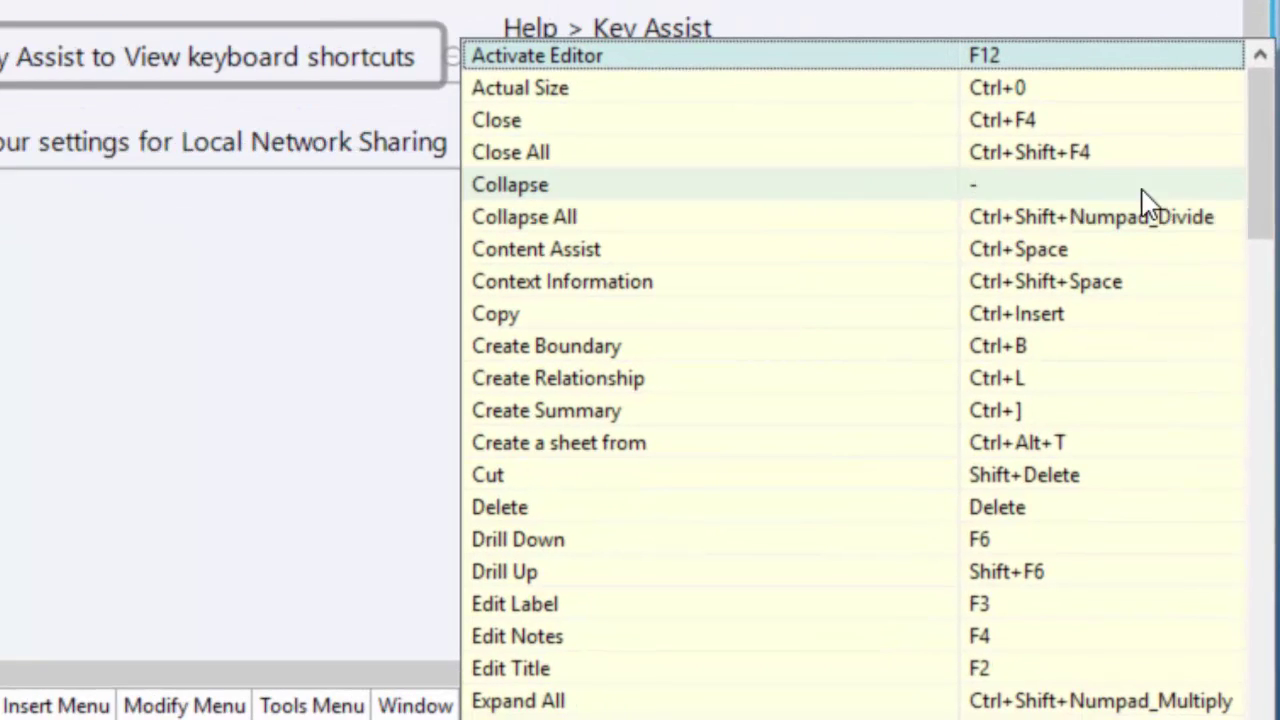
{"action": "left_click", "coordinate": [328, 262]}
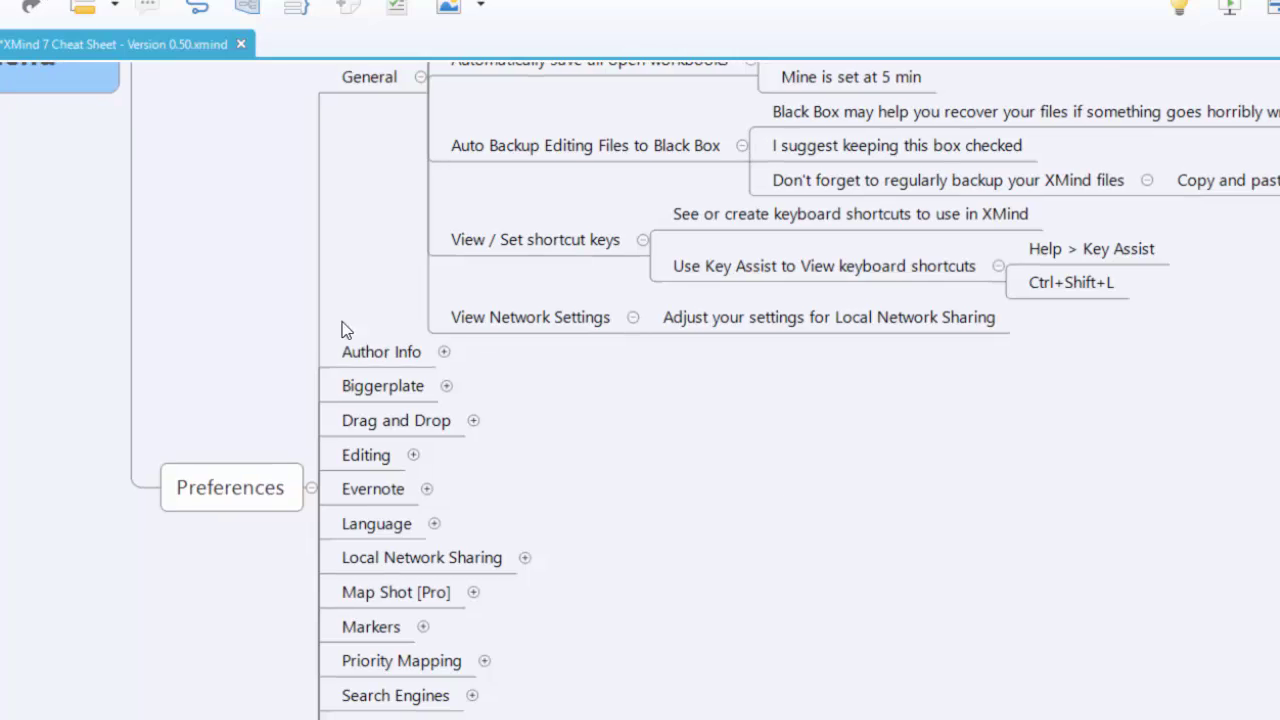
Reopen the program preferences and look through the Network Connections, Biggerplate and Drag and Drop pages
{"action": "left_click", "coordinate": [20, 2]}
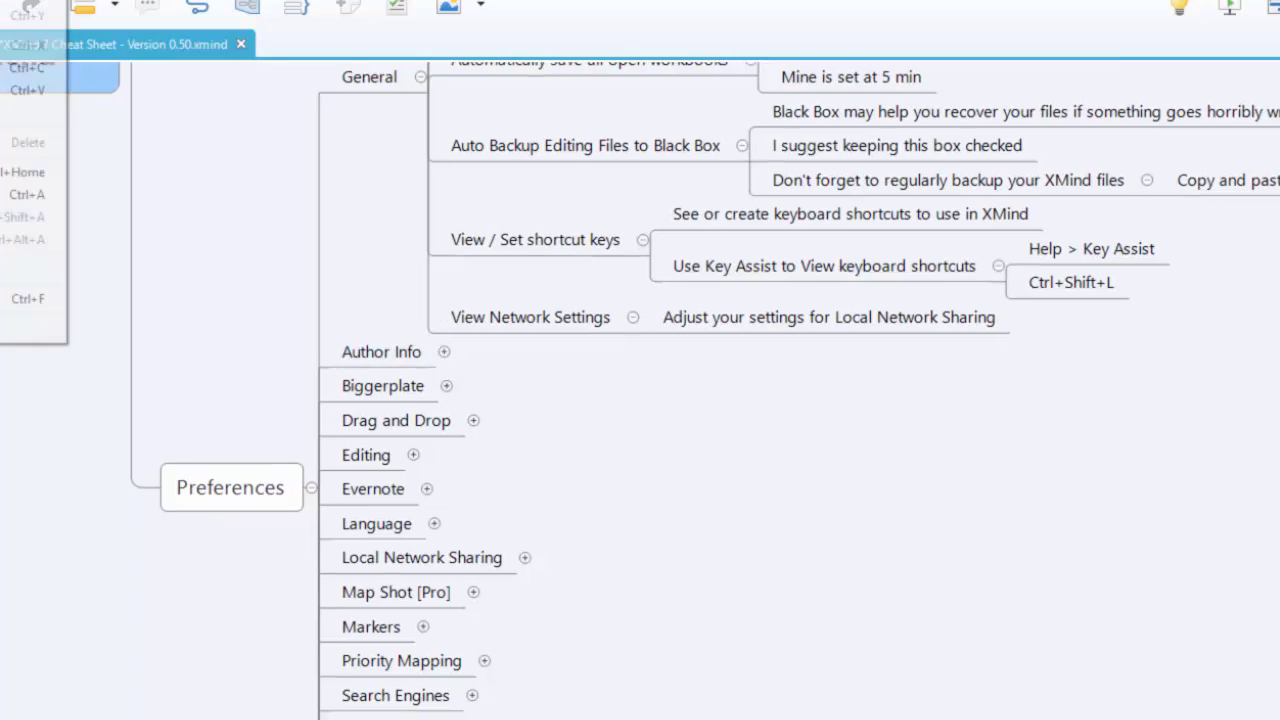
{"action": "left_click", "coordinate": [30, 328]}
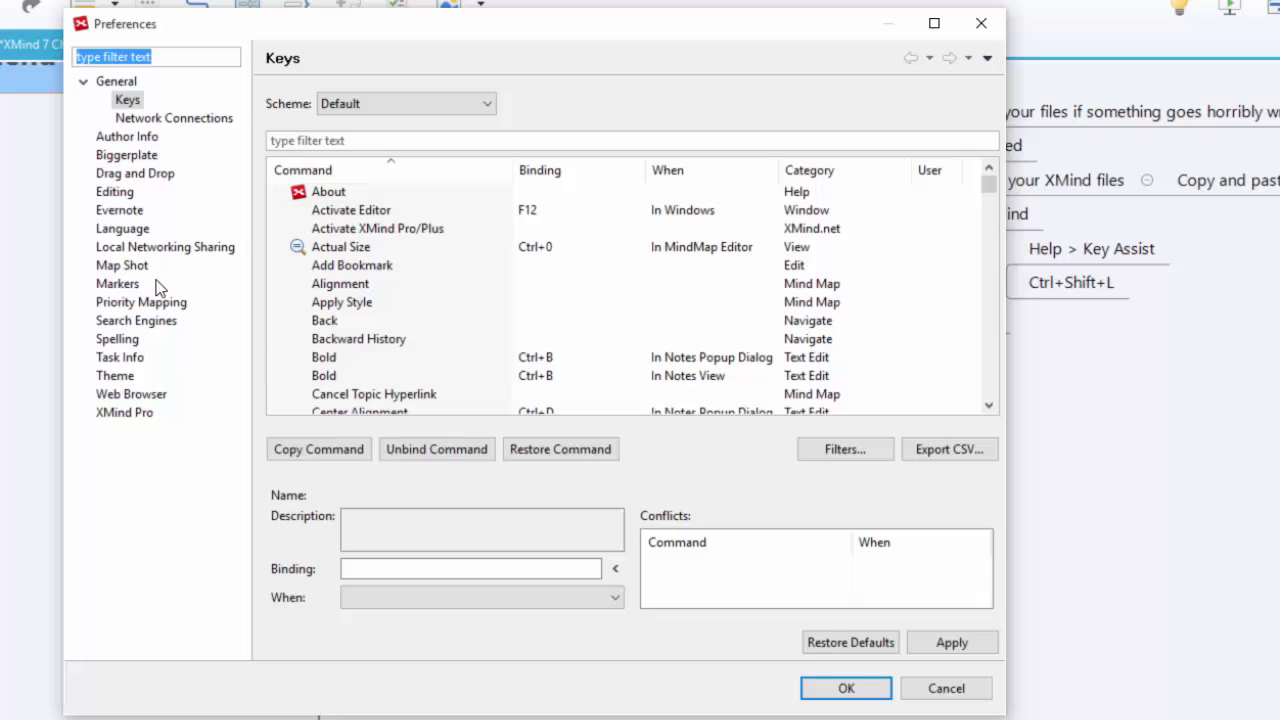
{"action": "left_click", "coordinate": [158, 119]}
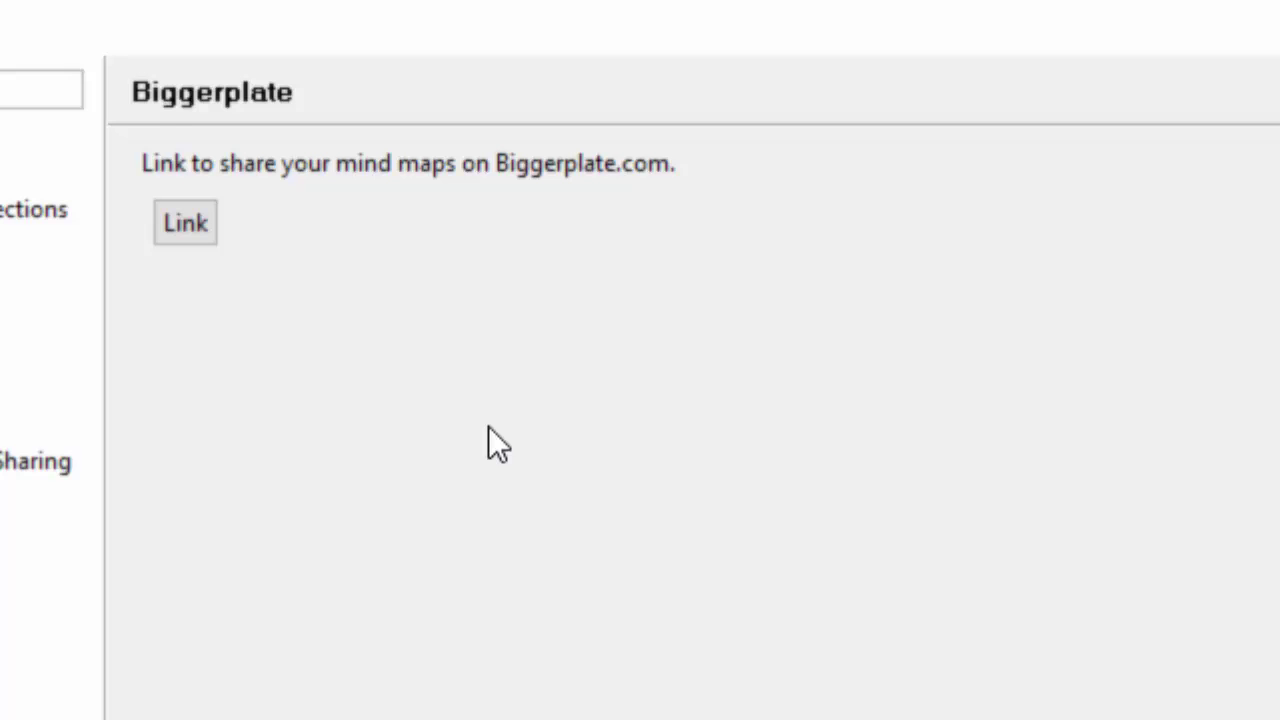
{"action": "left_click", "coordinate": [125, 316]}
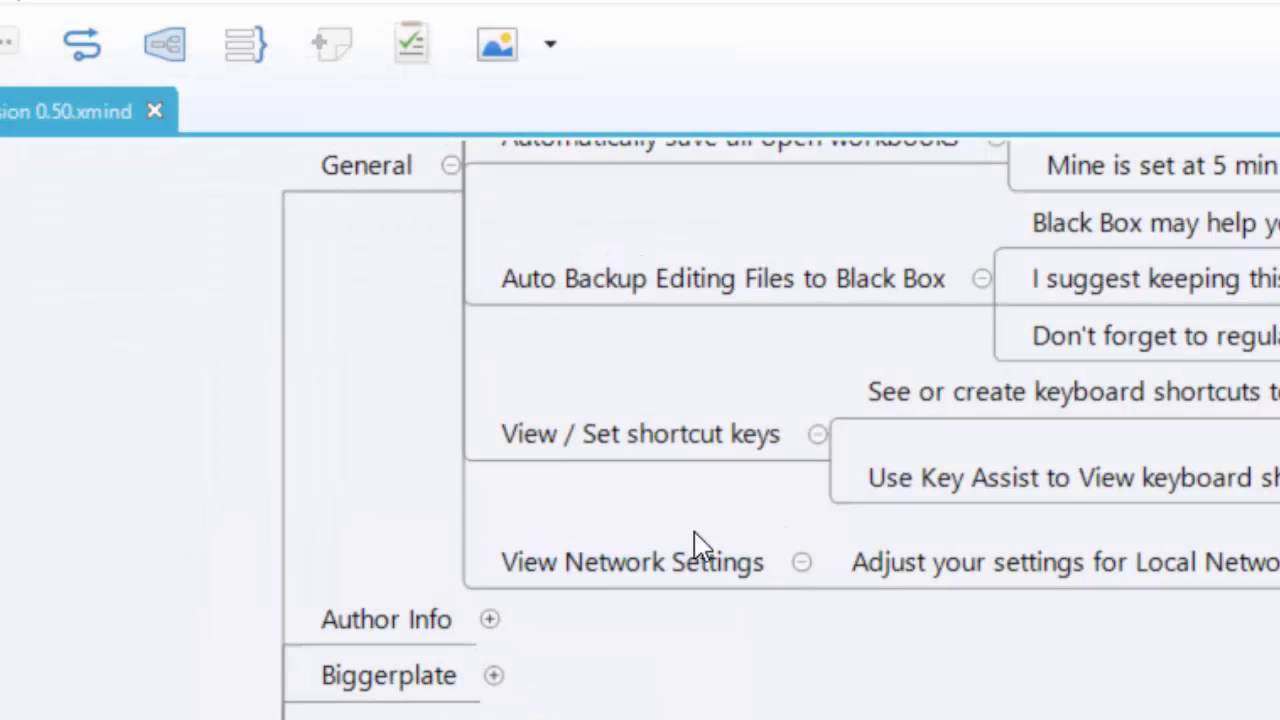
Collapse the General topic in the map and expand the Drag and Drop topic
{"action": "scroll", "coordinate": [490, 392], "scroll_direction": "up", "scroll_amount": 3}
{"action": "left_click", "coordinate": [451, 332]}
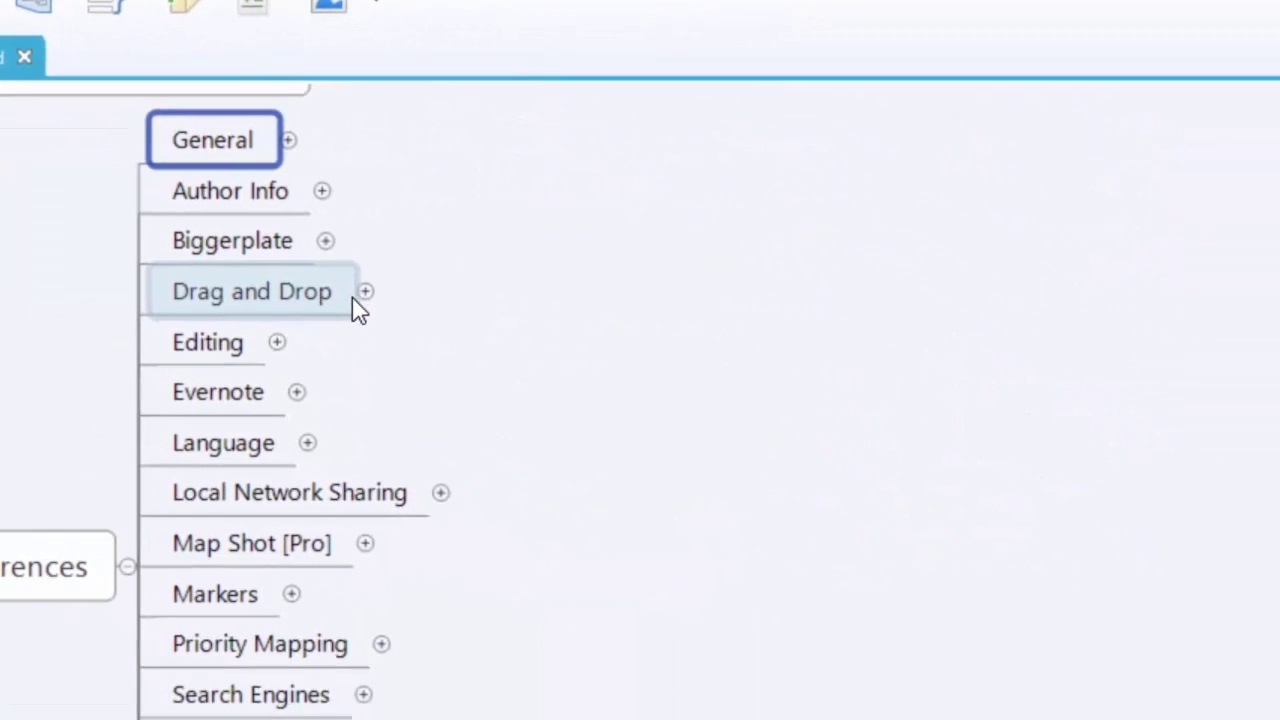
{"action": "left_click", "coordinate": [366, 291]}
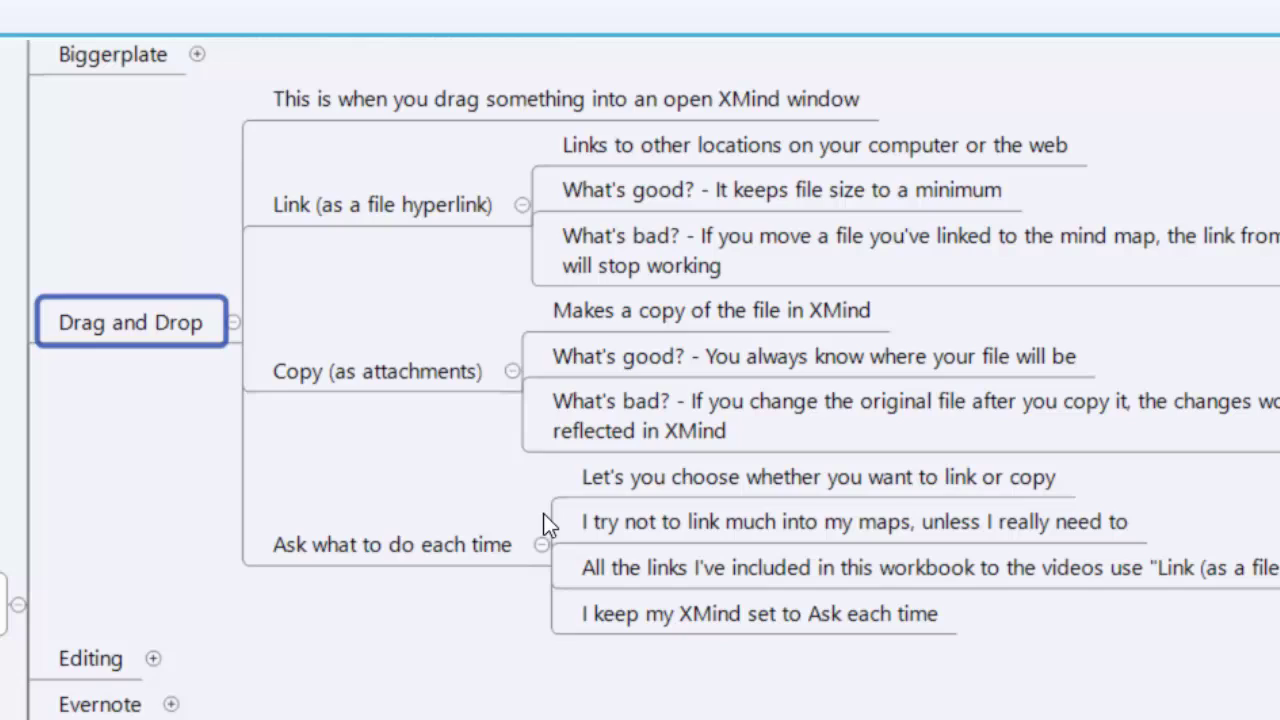
Review the notes on linking, copying and asking each time under Drag and Drop, and collapse that topic
{"action": "left_click", "coordinate": [389, 204]}
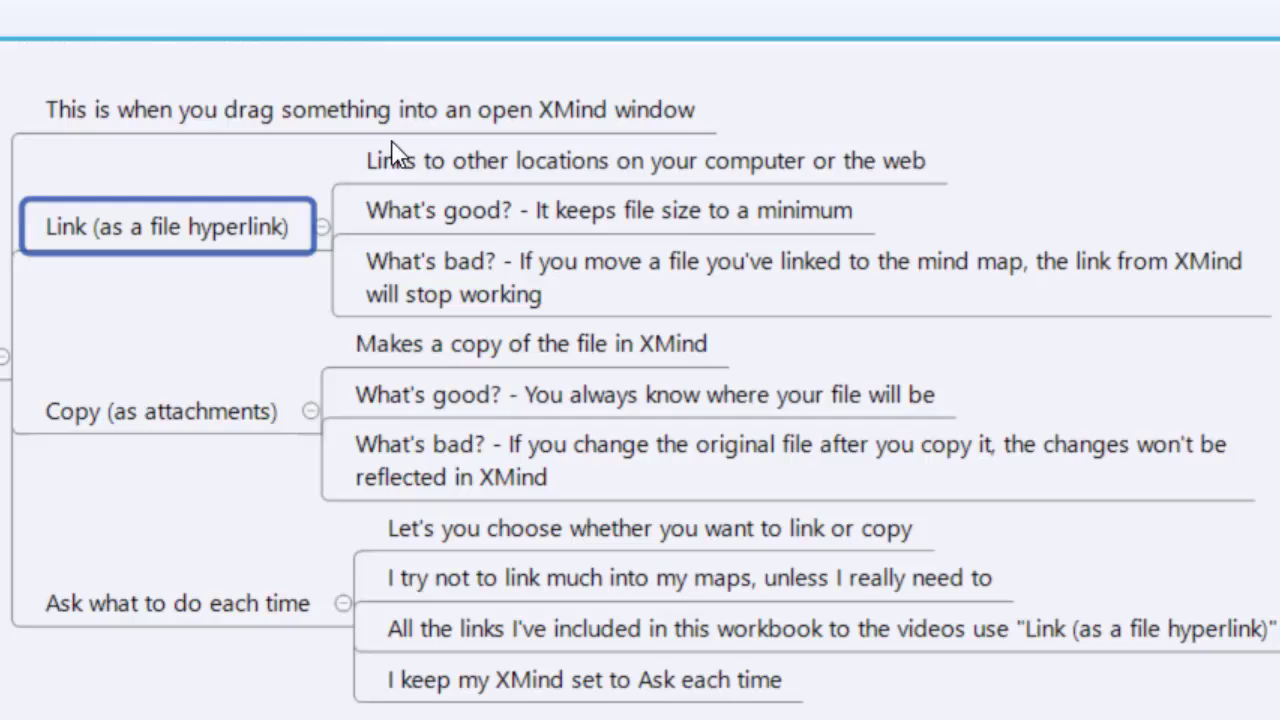
{"action": "left_click", "coordinate": [447, 212]}
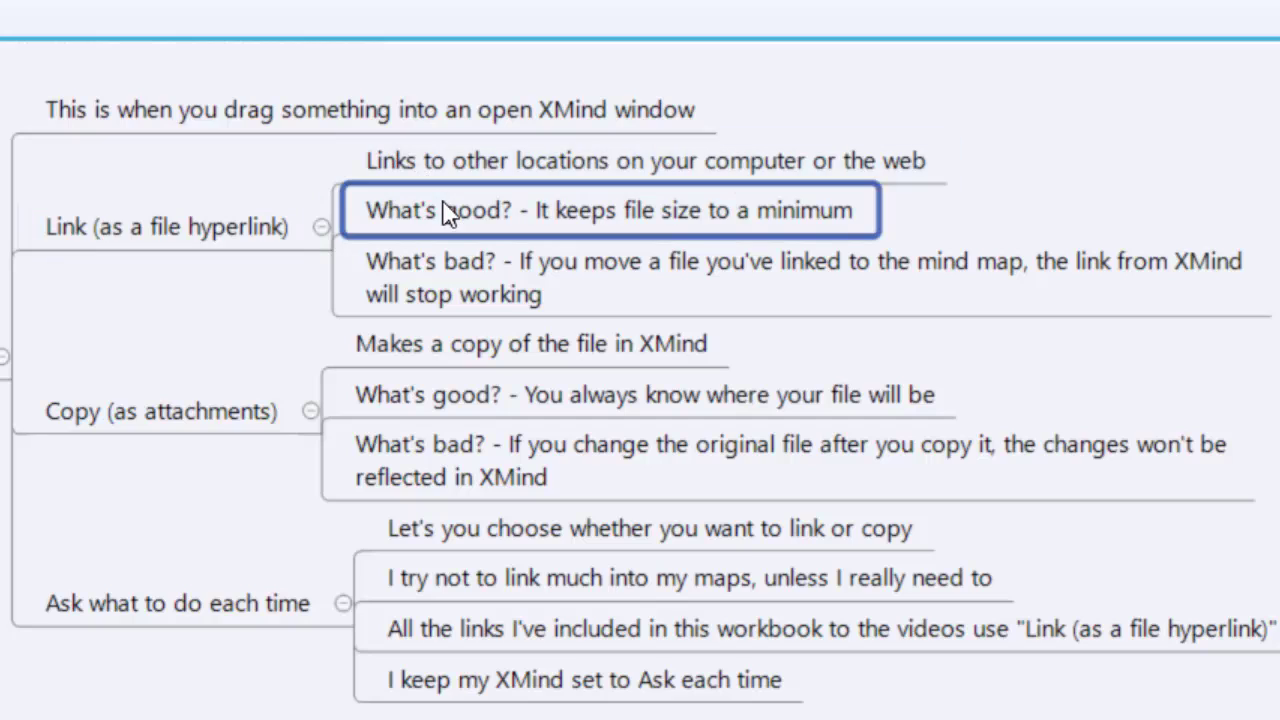
{"action": "left_click", "coordinate": [461, 292]}
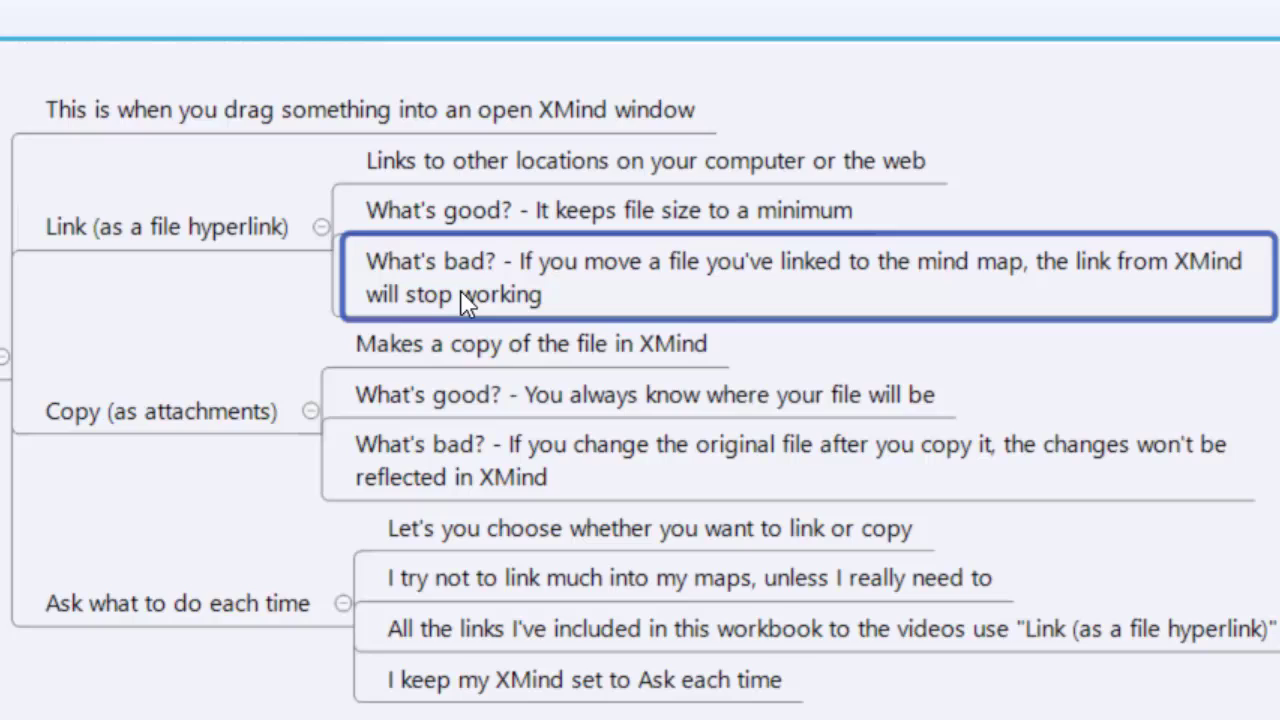
{"action": "left_click", "coordinate": [184, 417]}
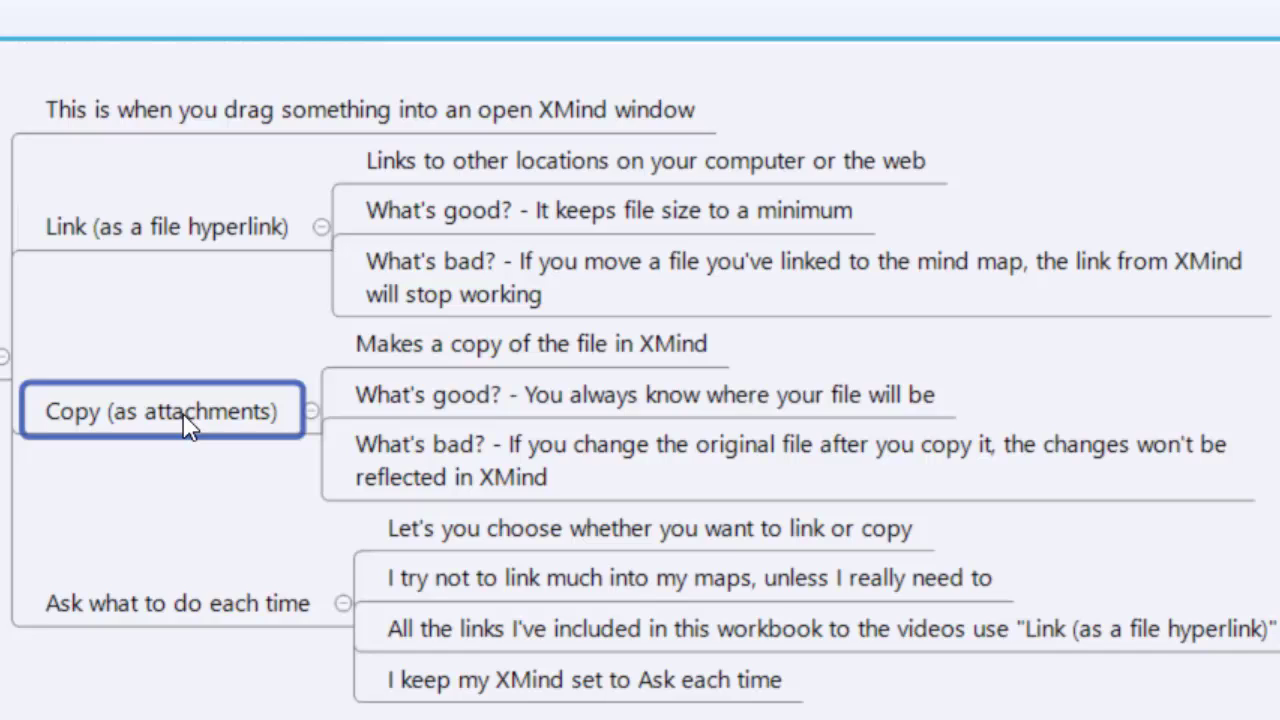
{"action": "left_click", "coordinate": [225, 615]}
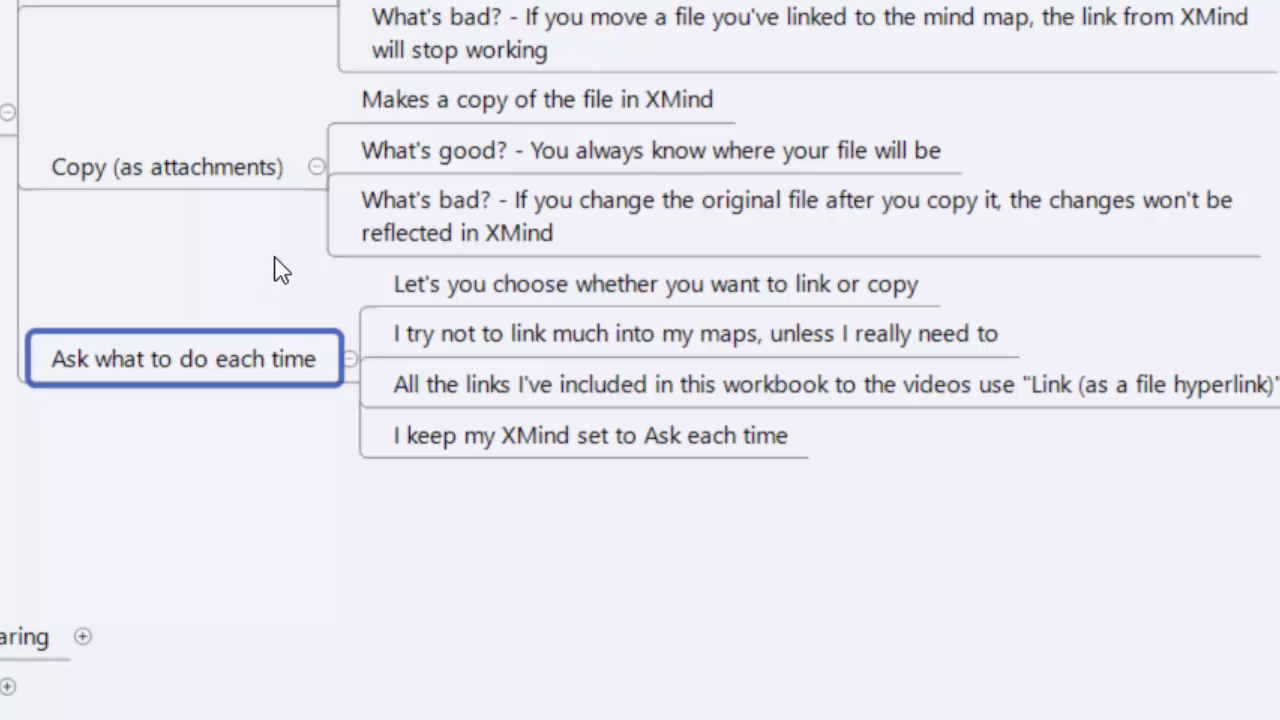
{"action": "left_click", "coordinate": [12, 112]}
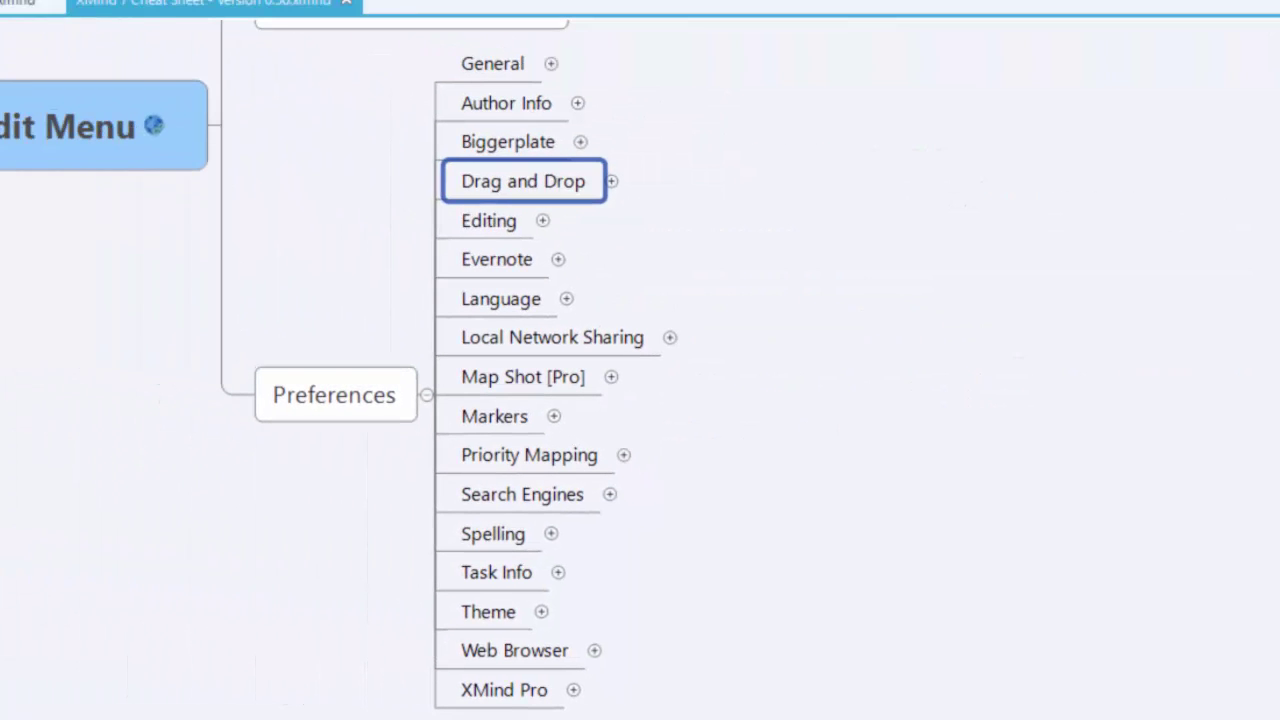
Enable animation and shadow in the Editing preferences and save the change
{"action": "key", "text": "alt+e"}
{"action": "left_click", "coordinate": [6, 322]}
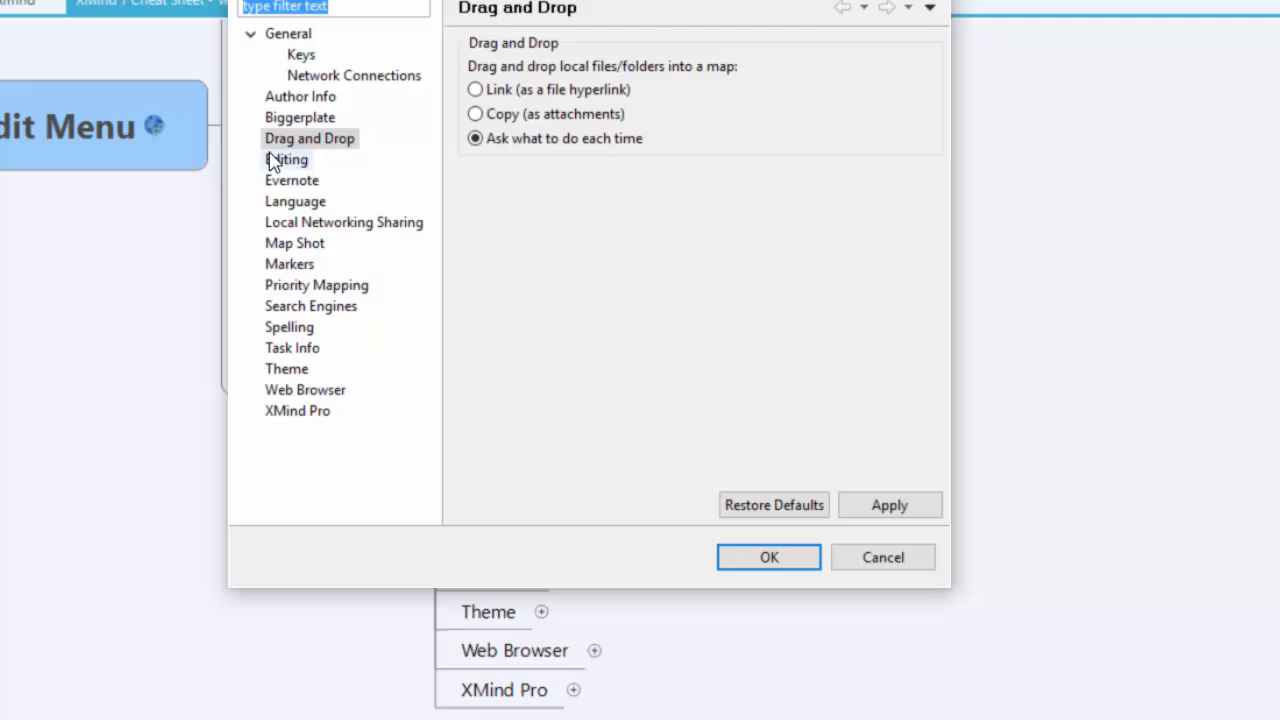
{"action": "left_click", "coordinate": [274, 160]}
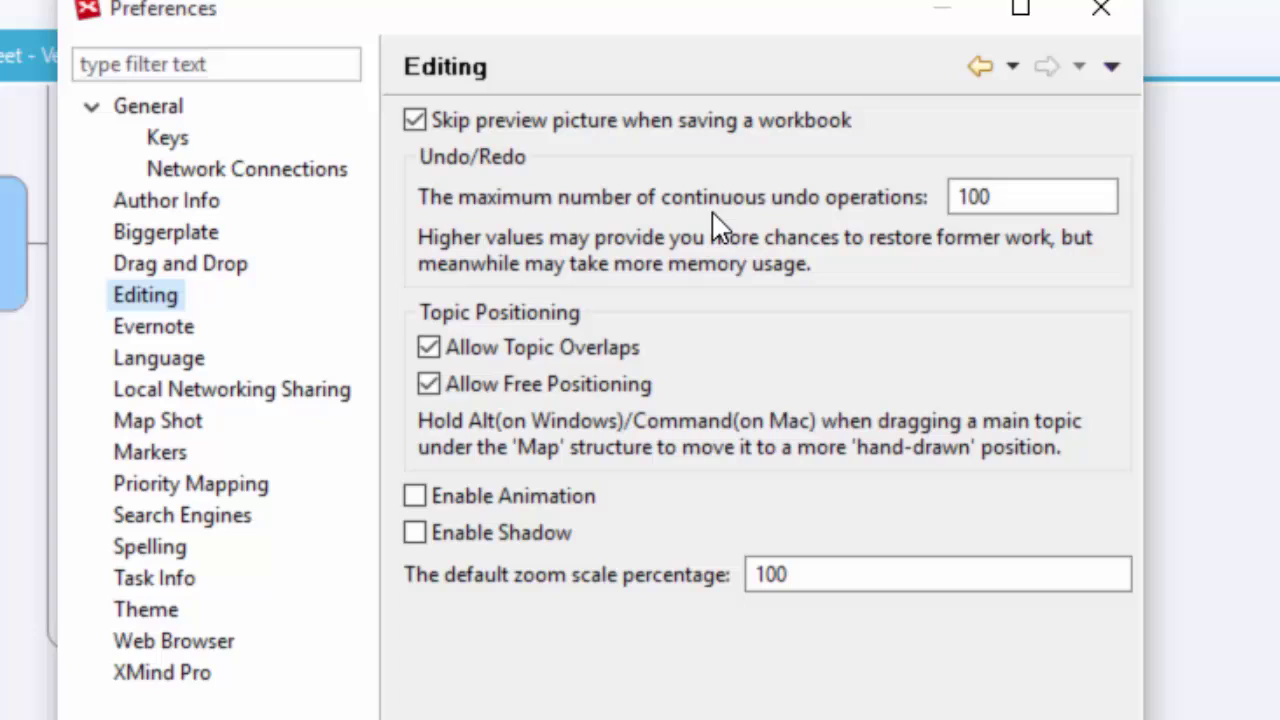
{"action": "left_click", "coordinate": [1012, 196]}
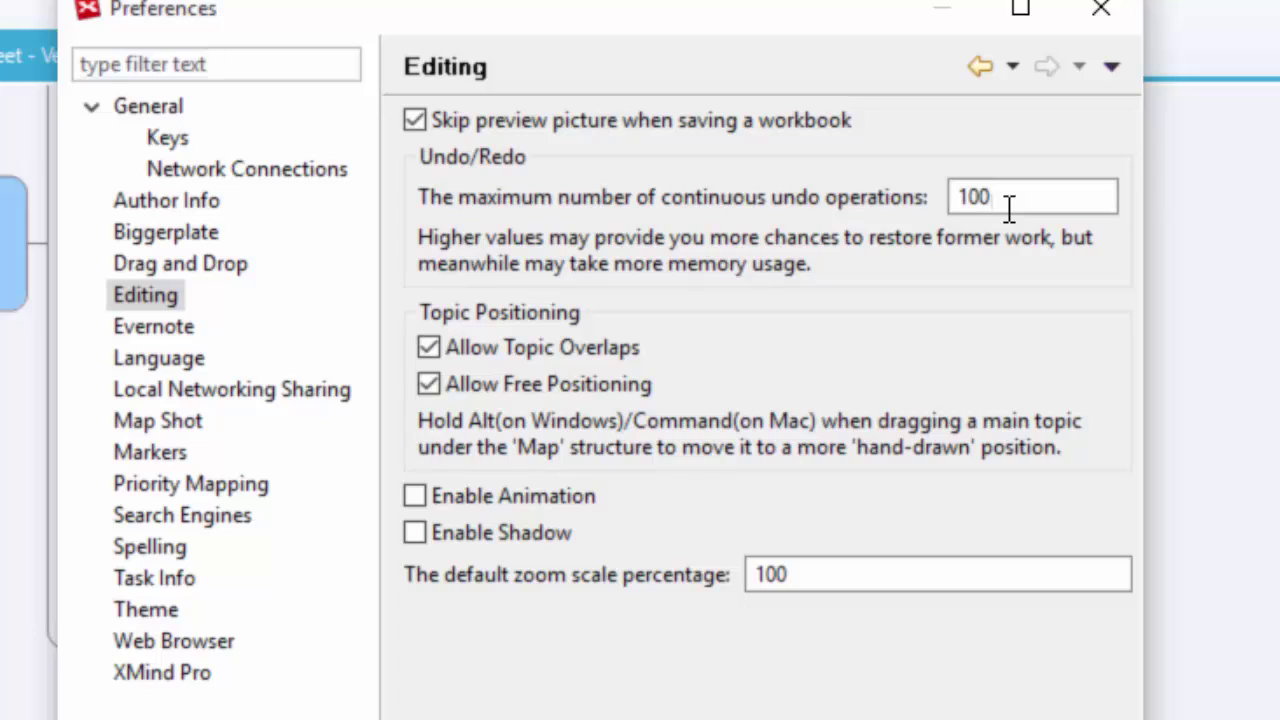
{"action": "left_click", "coordinate": [1010, 208]}
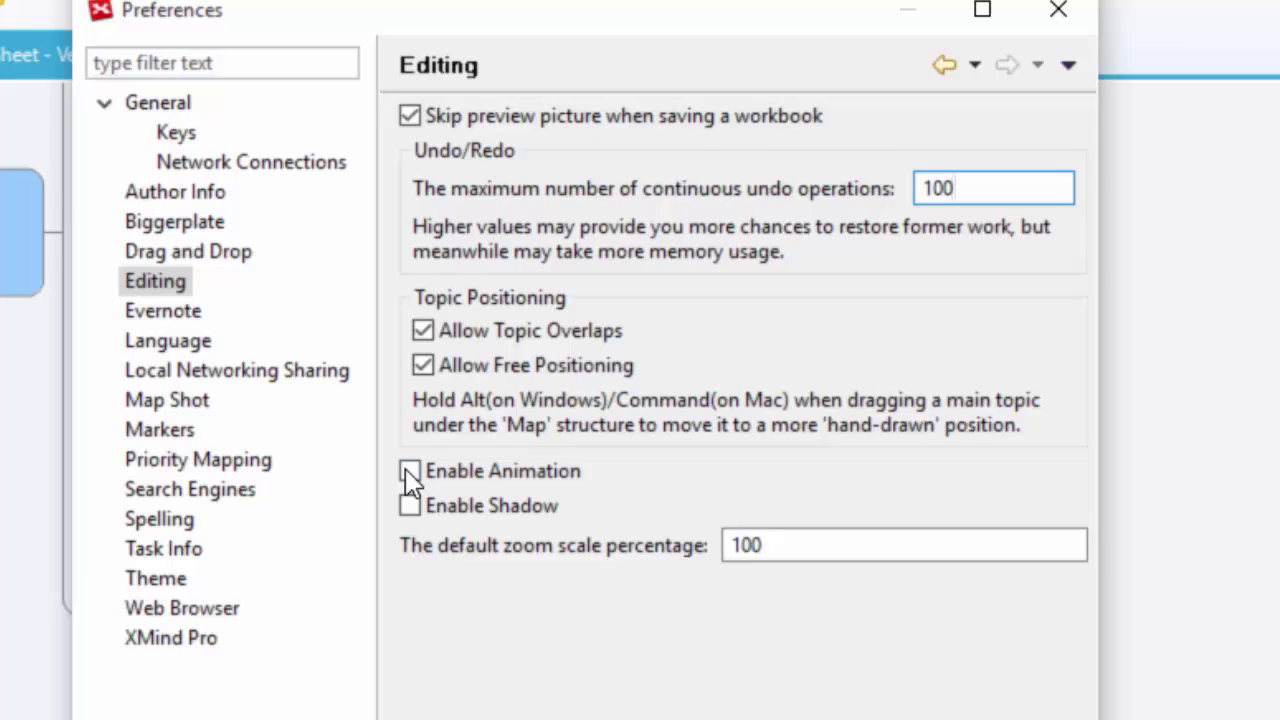
{"action": "left_click", "coordinate": [410, 474]}
{"action": "left_click", "coordinate": [410, 506]}
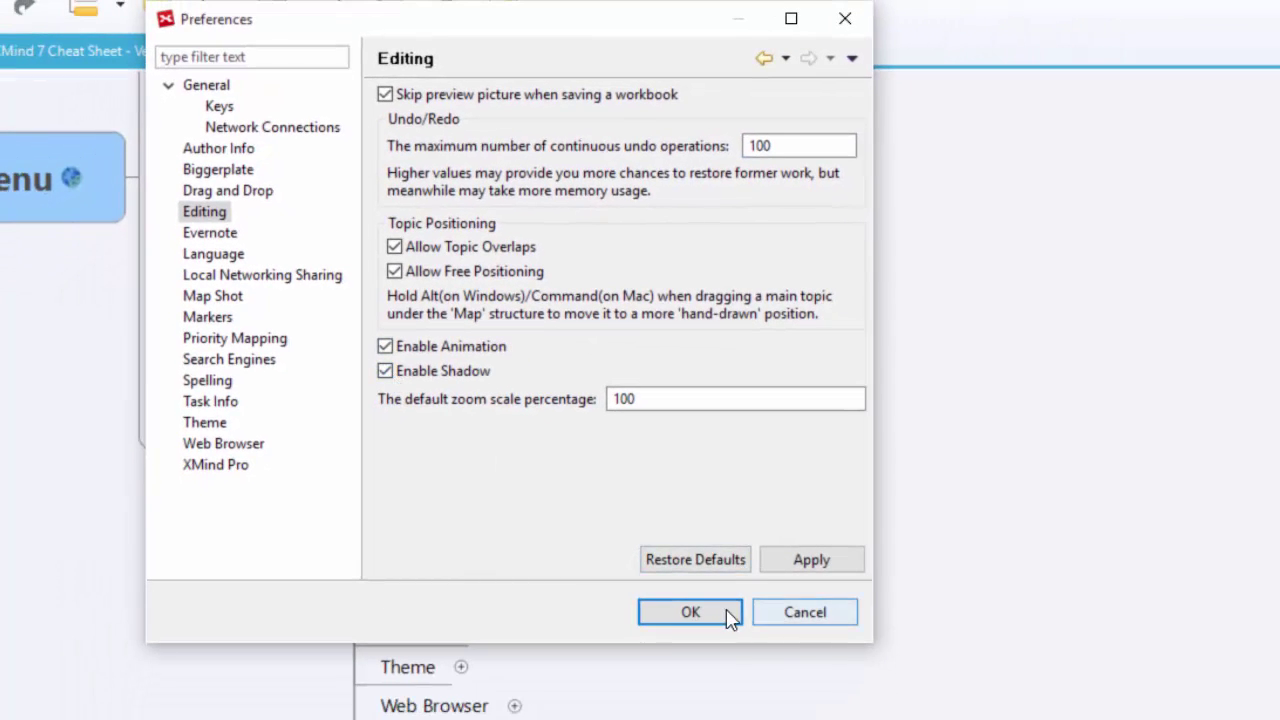
{"action": "left_click", "coordinate": [728, 614]}
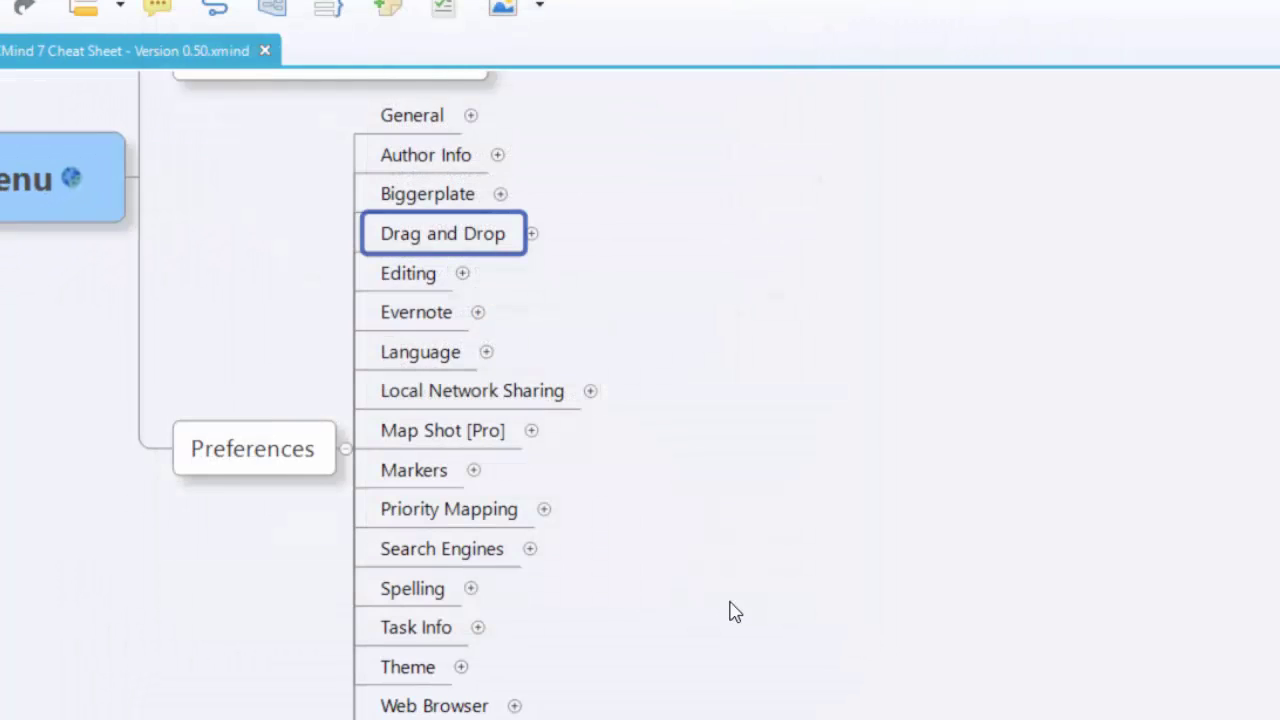
Expand the Editing topic in the map to read its notes, and collapse it again
{"action": "left_click", "coordinate": [463, 274]}
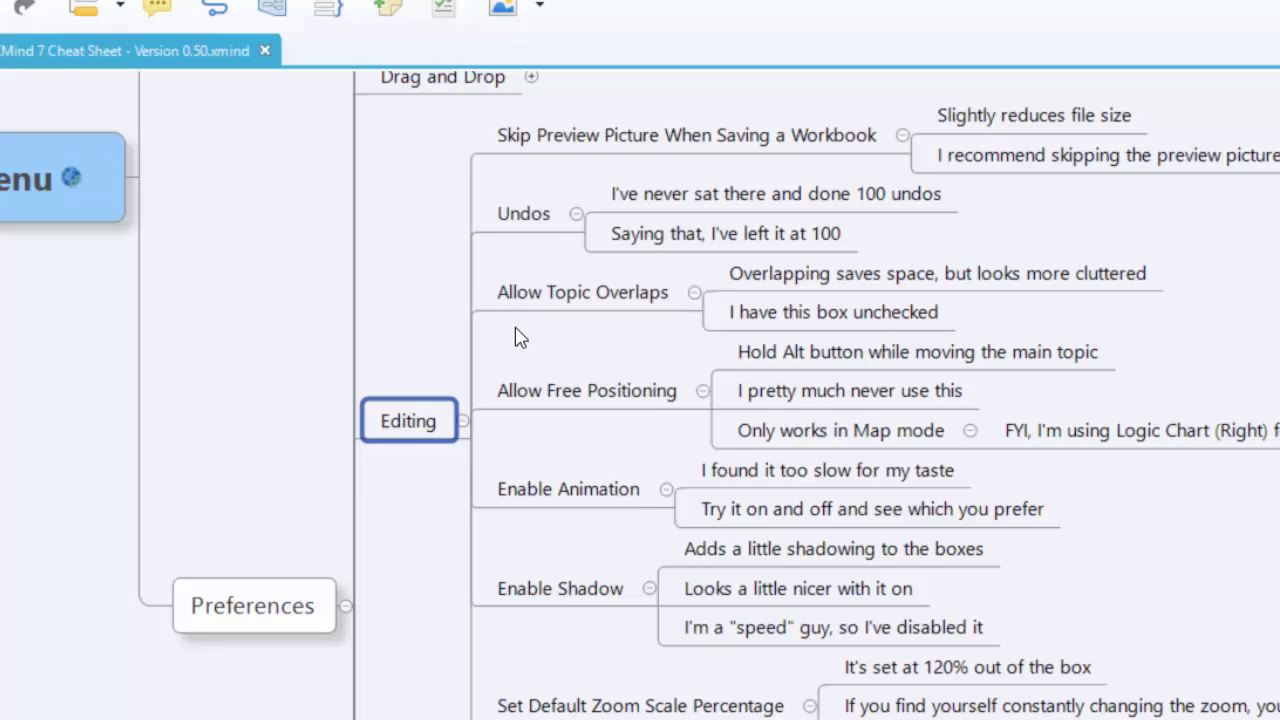
{"action": "left_click", "coordinate": [465, 421]}
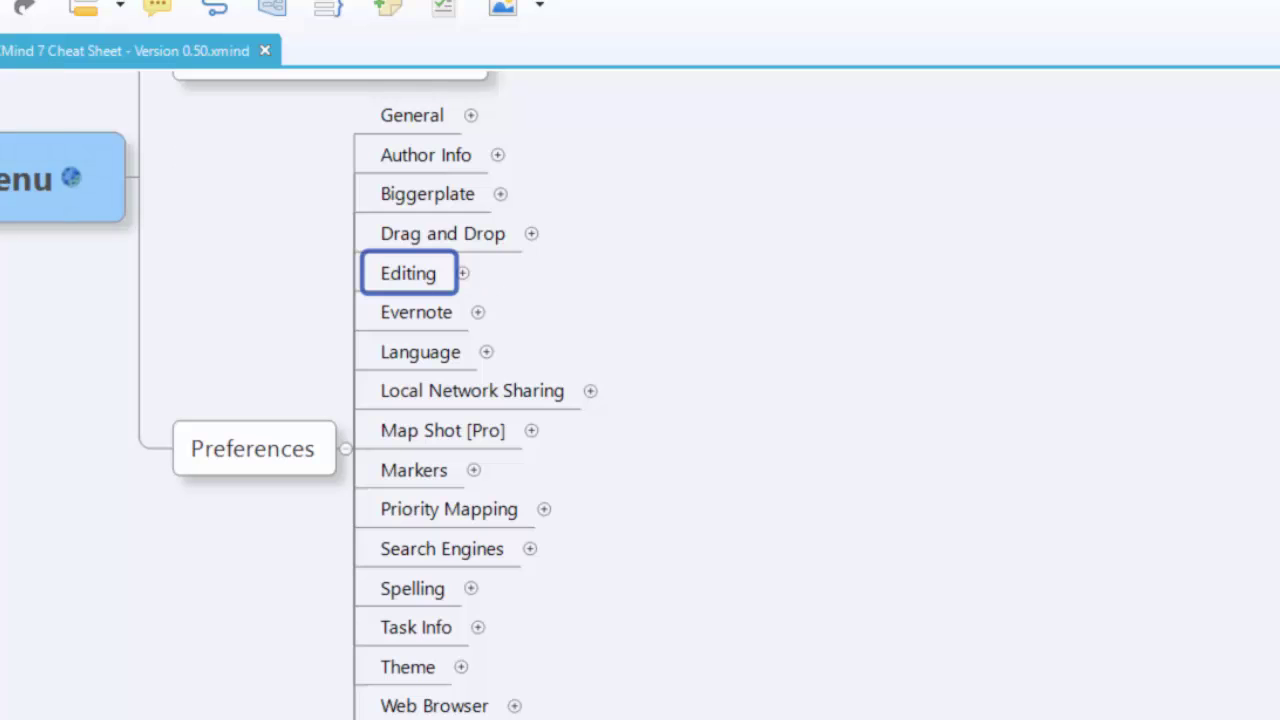
Disable animation and shadow in the Editing preferences, and select the default zoom scale percentage value
{"action": "left_click", "coordinate": [25, 373]}
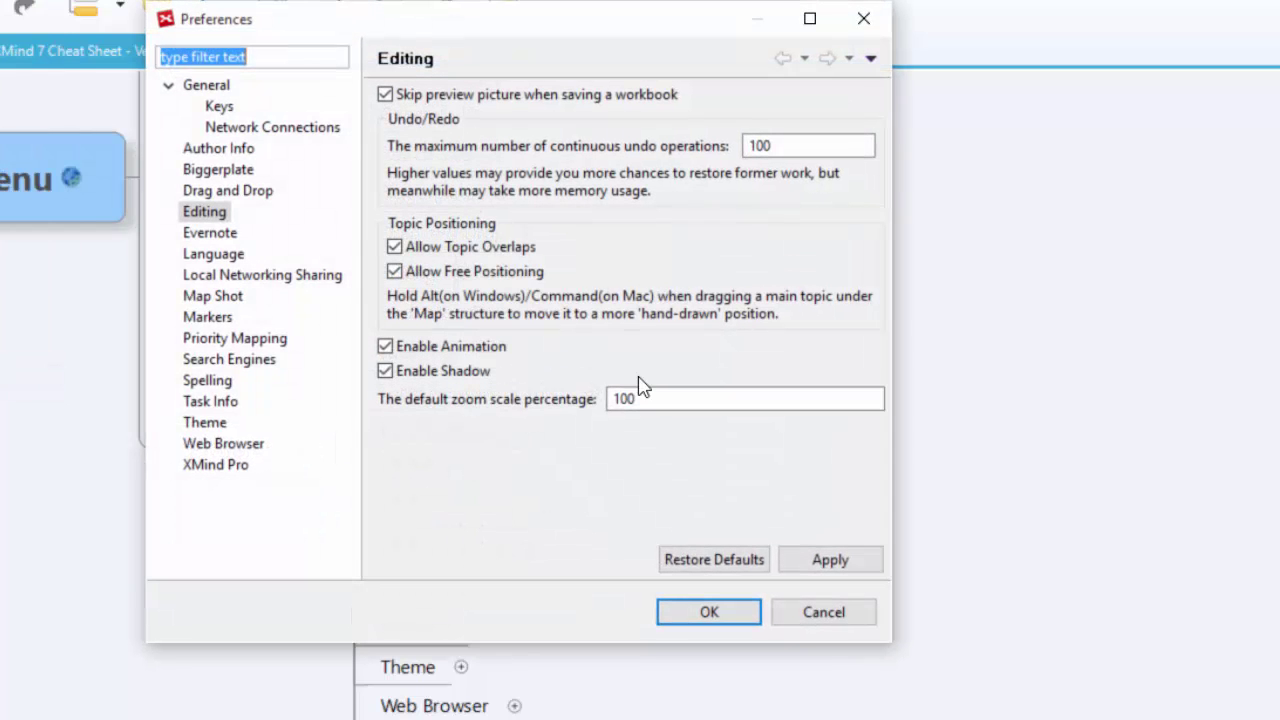
{"action": "left_click", "coordinate": [385, 346]}
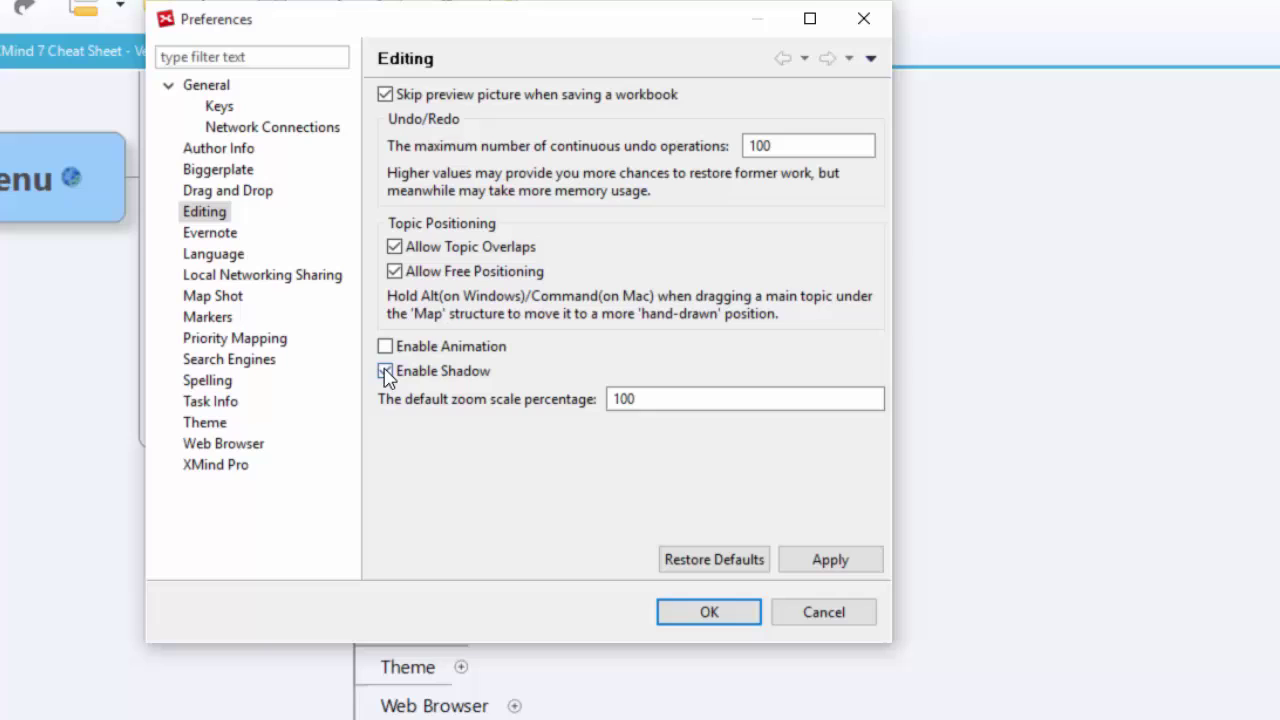
{"action": "left_click", "coordinate": [385, 371]}
{"action": "left_click_drag", "start_coordinate": [674, 397], "coordinate": [594, 398]}
Review the Evernote preferences and pick English - English in the Language preferences
{"action": "left_click", "coordinate": [220, 236]}
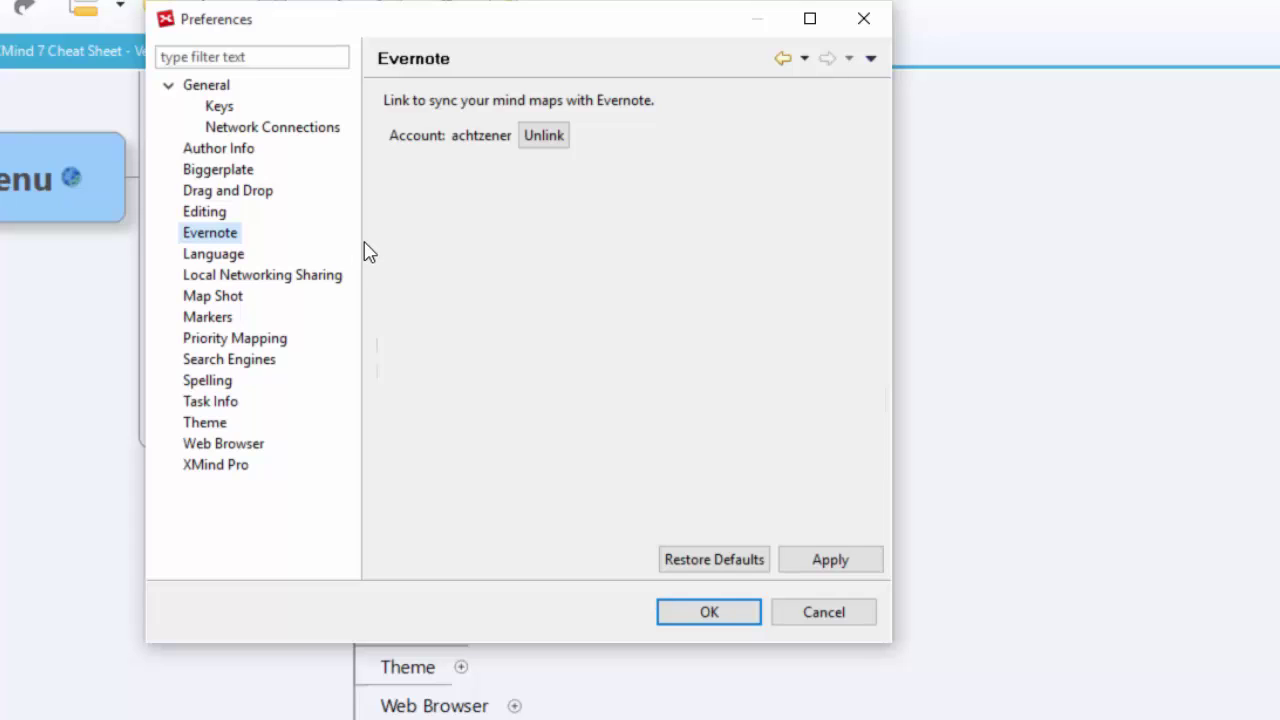
{"action": "left_click", "coordinate": [240, 256]}
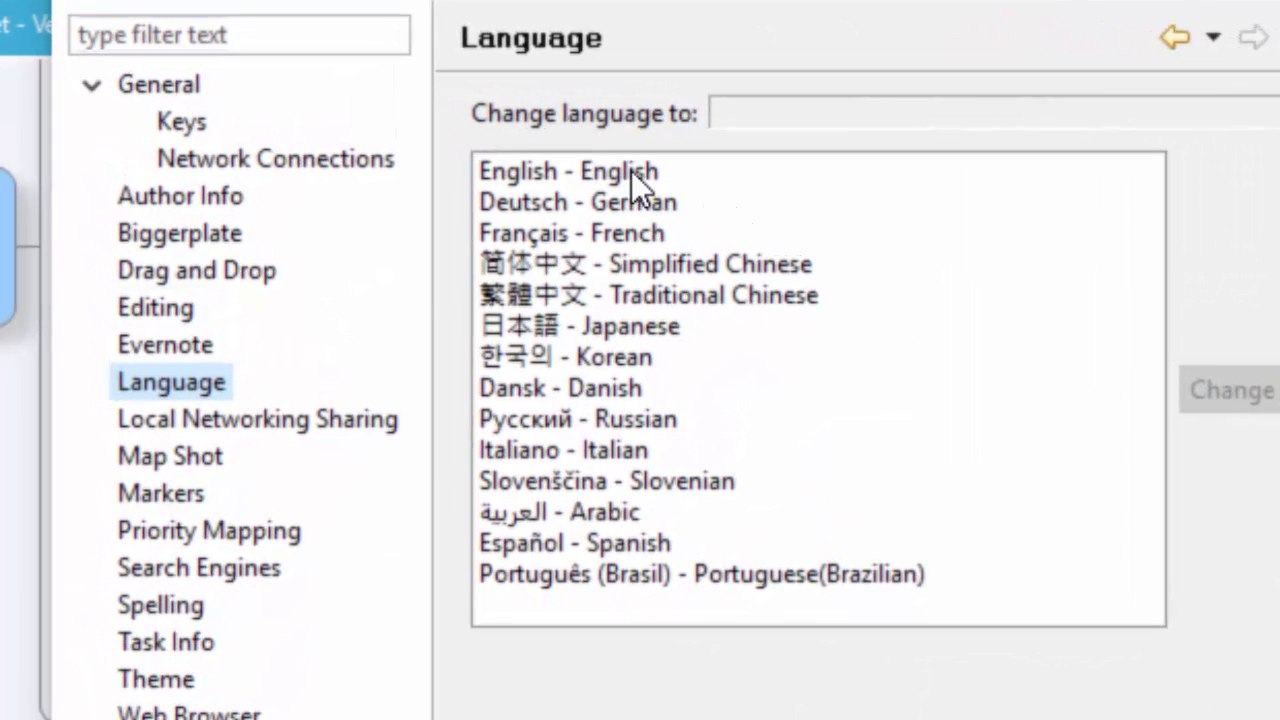
{"action": "left_click", "coordinate": [631, 171]}
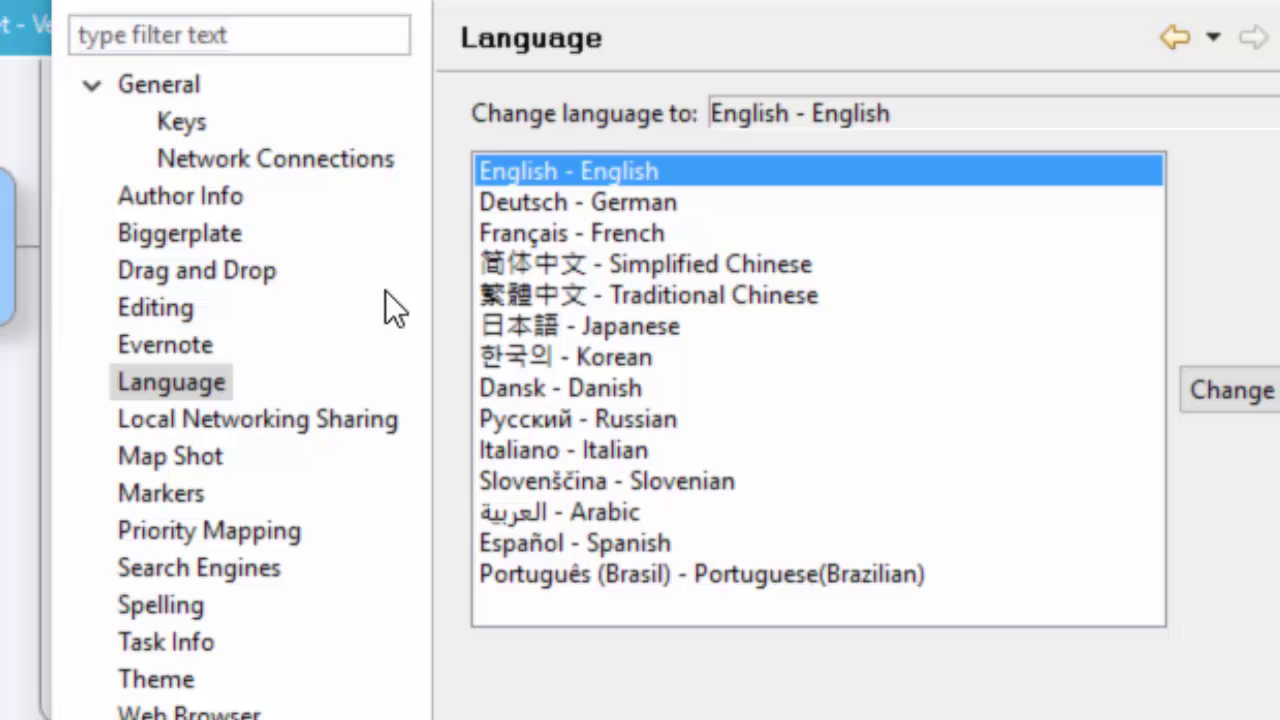
Examine the Local Networking Sharing name and status, the Map Shot folder settings, and the Markers preferences
{"action": "left_click", "coordinate": [282, 418]}
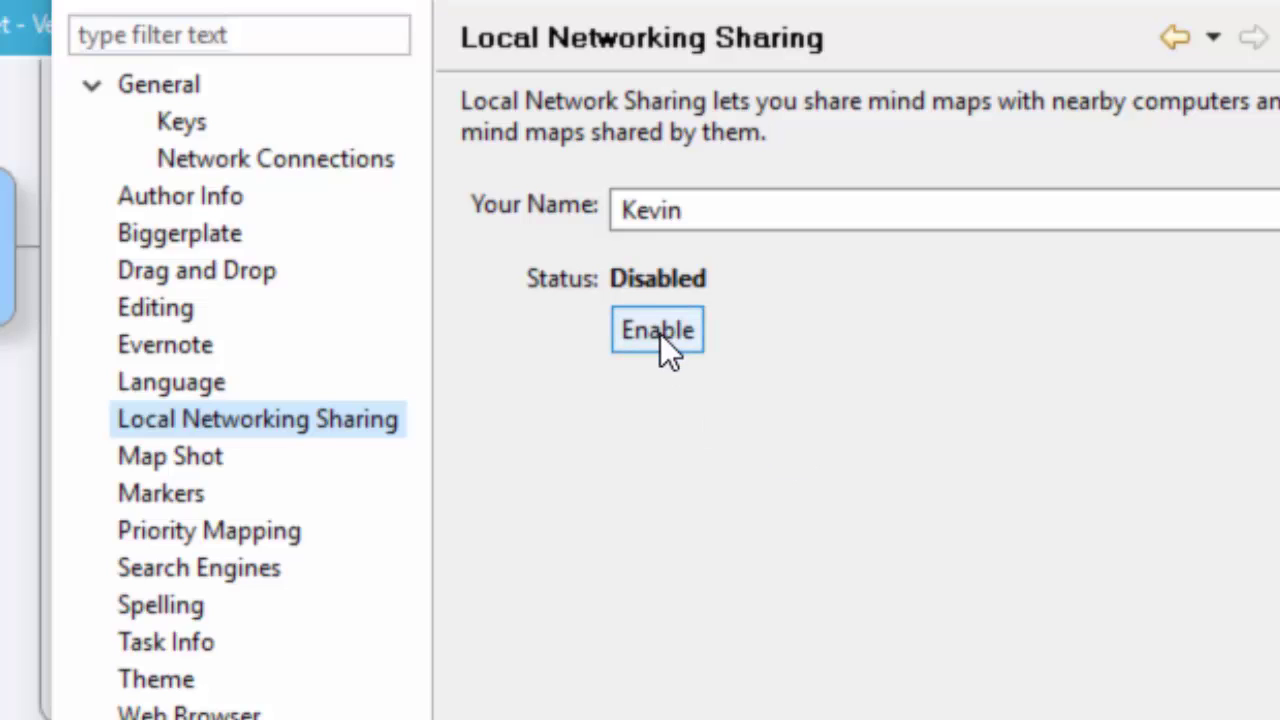
{"action": "double_click", "coordinate": [714, 214]}
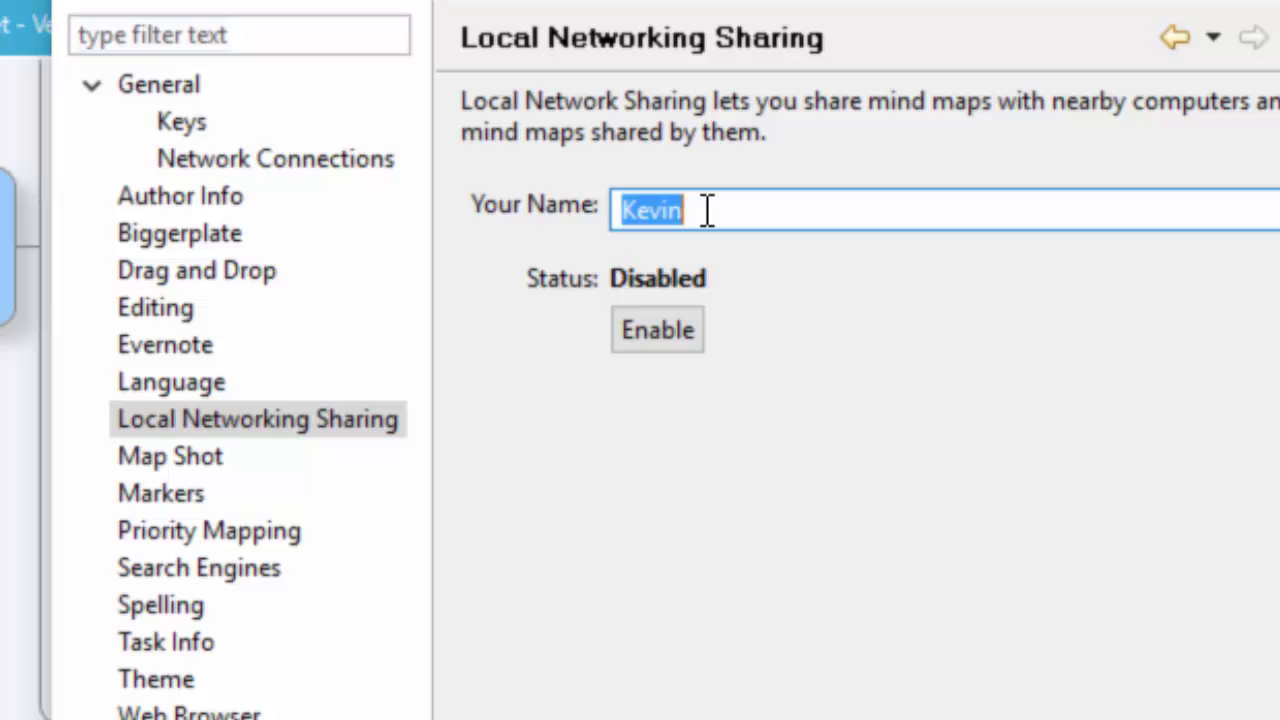
{"action": "left_click", "coordinate": [166, 455]}
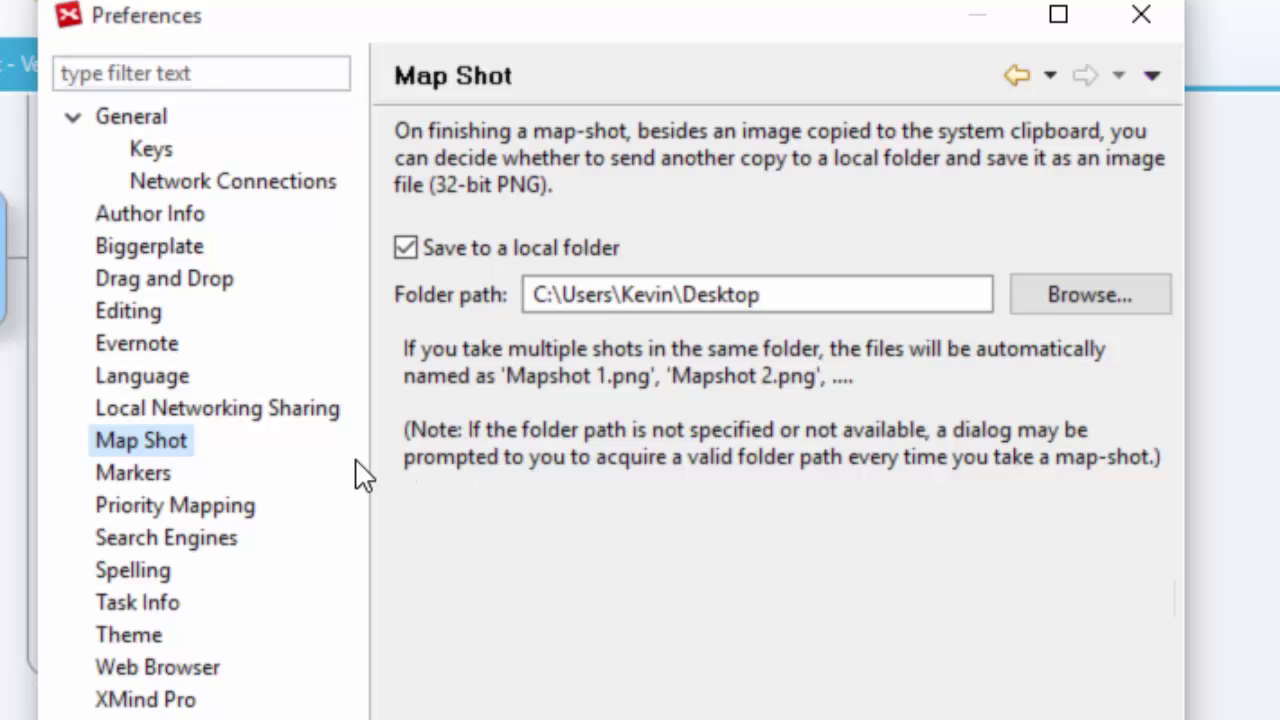
{"action": "left_click", "coordinate": [140, 470]}
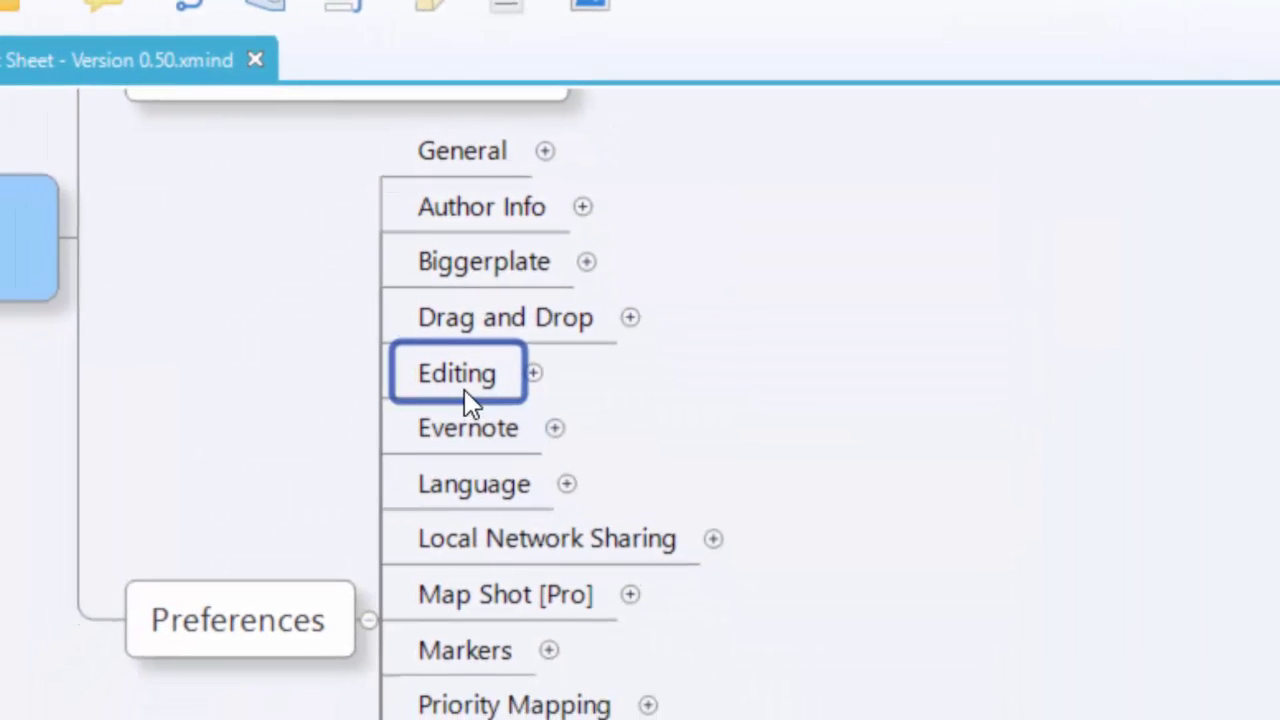
Browse the marker groups available for the Editing topic, including Task Priority, Task Progress, People and Arrows
{"action": "right_click", "coordinate": [499, 329]}
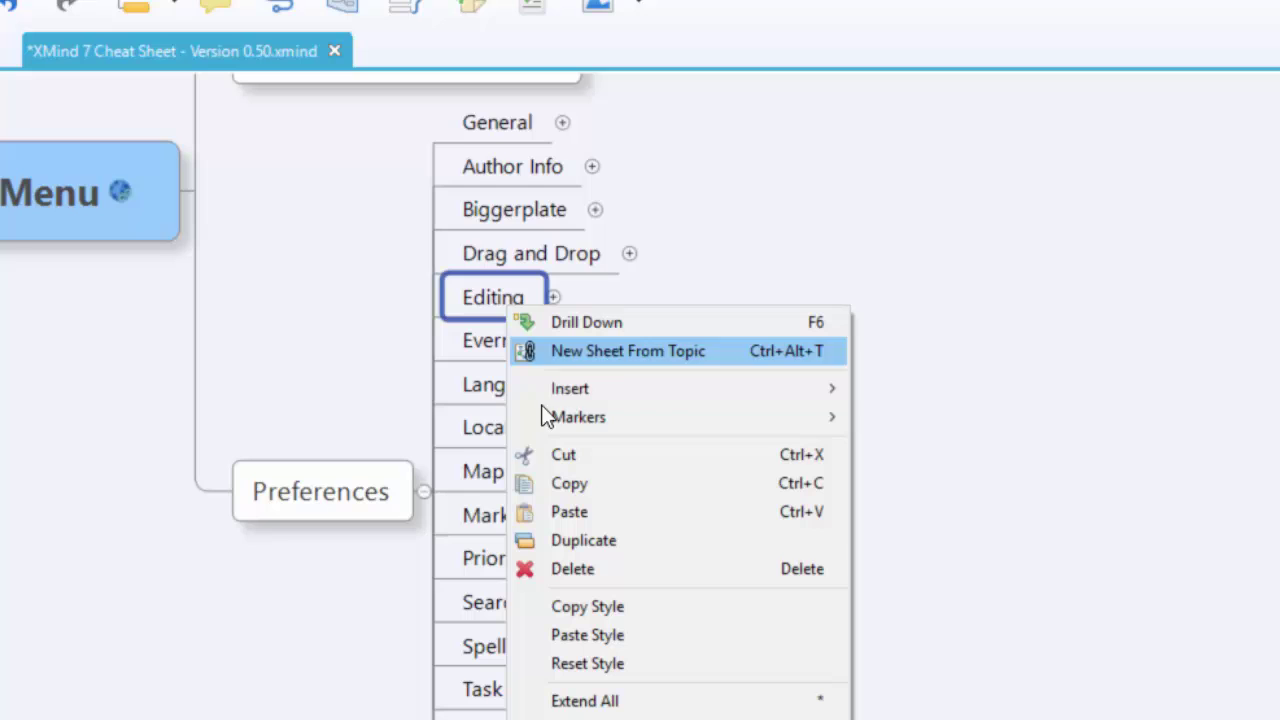
{"action": "mouse_move", "coordinate": [584, 424]}
{"action": "mouse_move", "coordinate": [412, 413]}
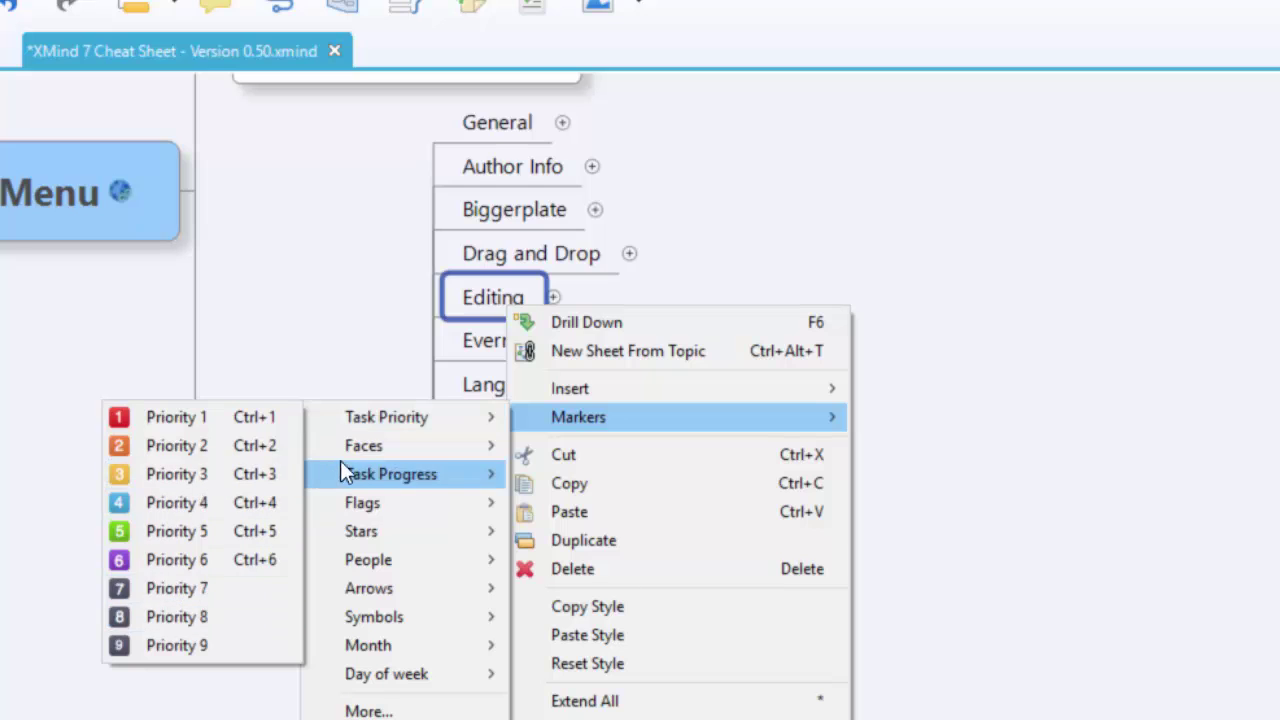
{"action": "mouse_move", "coordinate": [358, 477]}
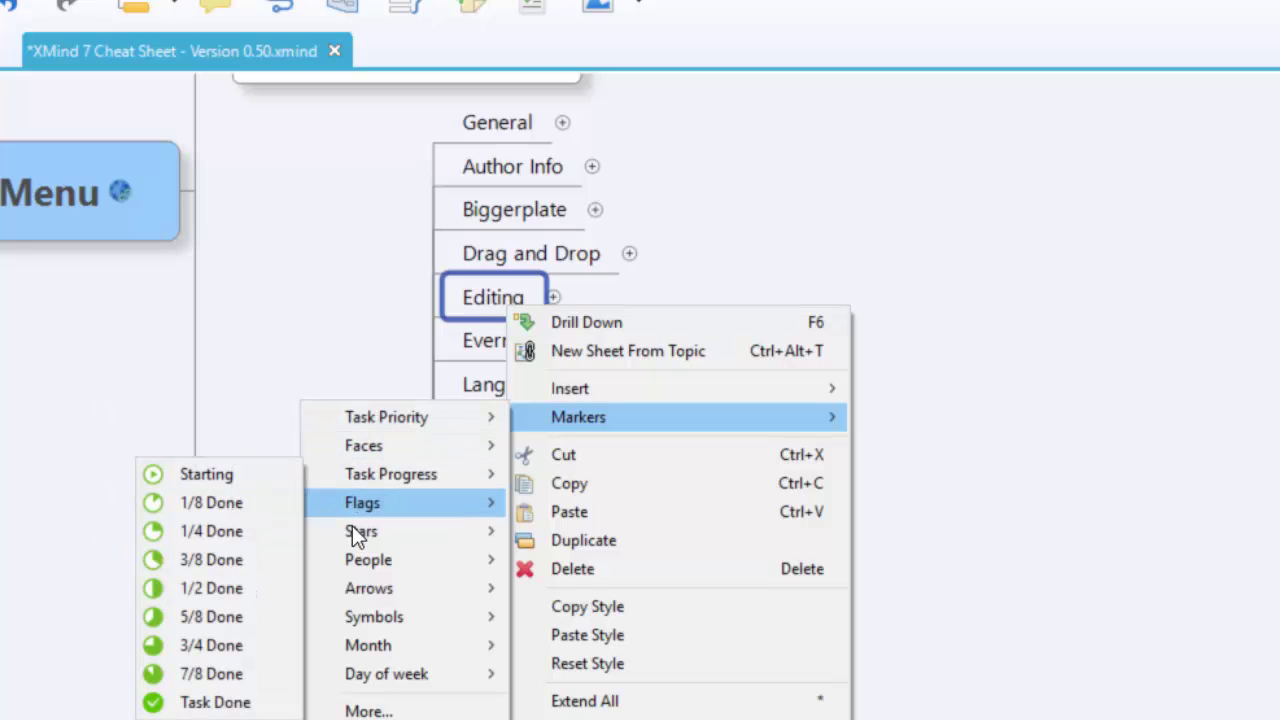
{"action": "mouse_move", "coordinate": [357, 599]}
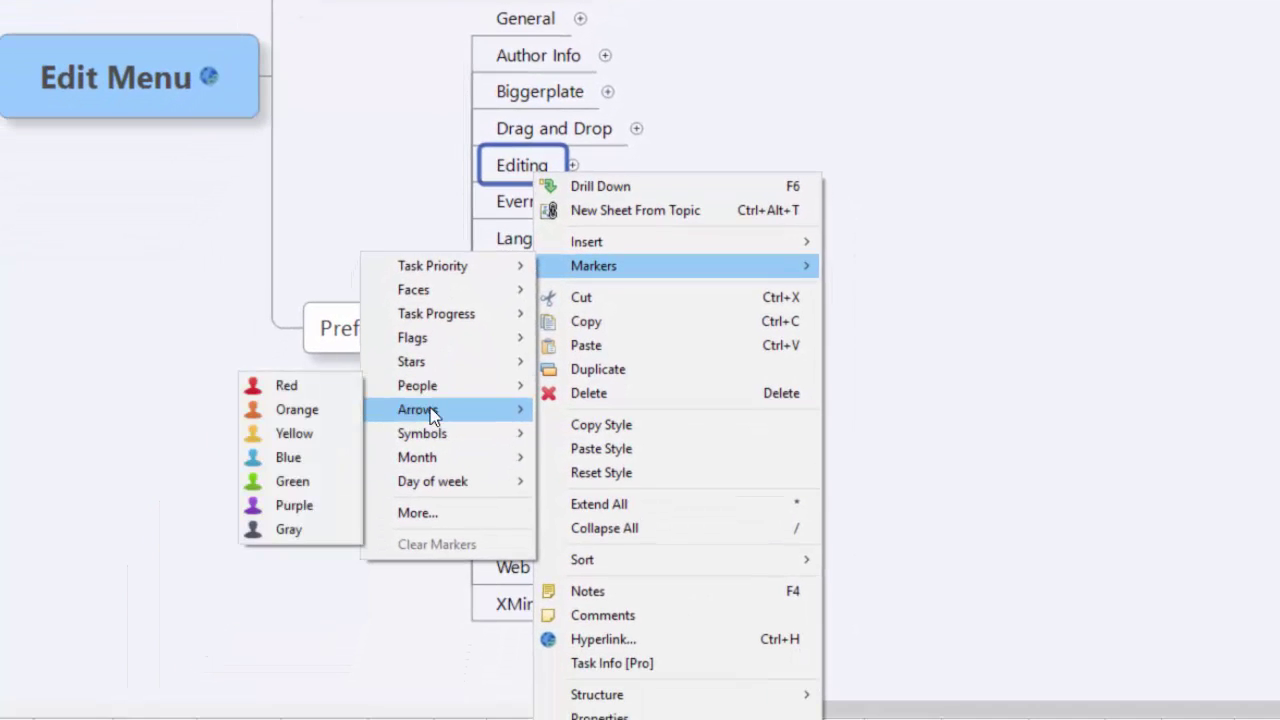
{"action": "mouse_move", "coordinate": [432, 432]}
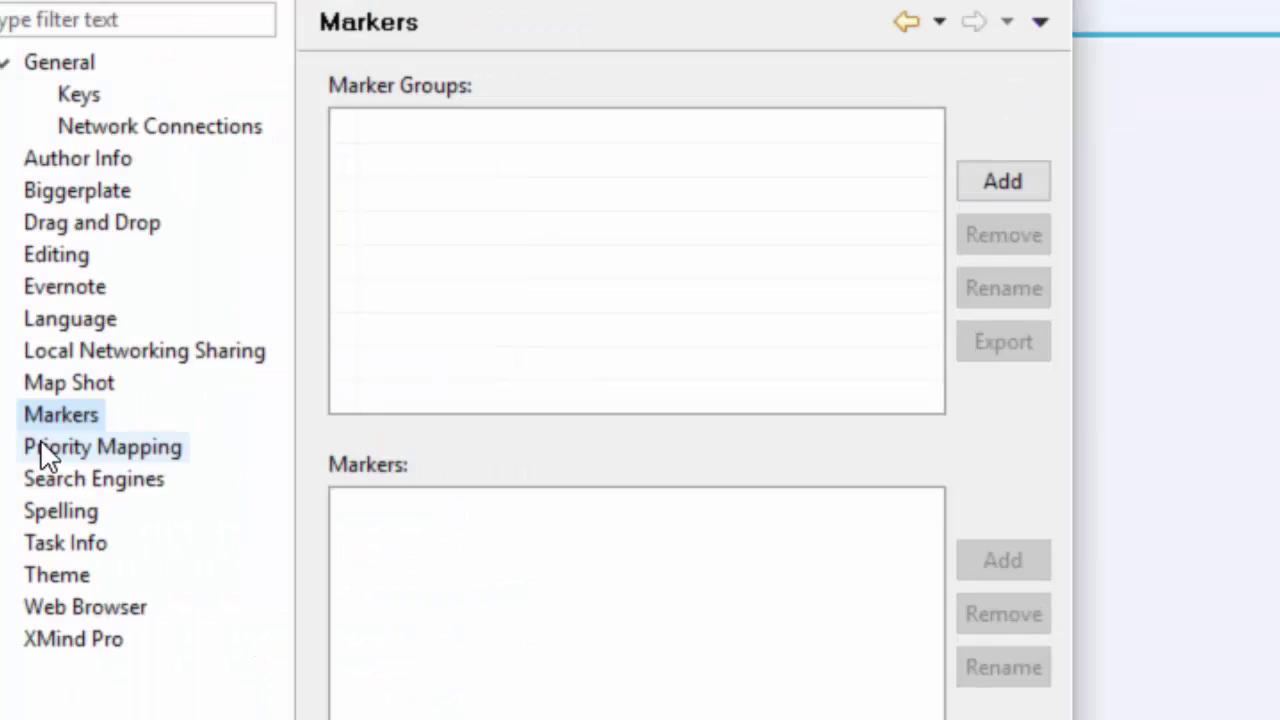
Review the Priority Mapping, Search Engines and Spelling preferences
{"action": "left_click", "coordinate": [103, 452]}
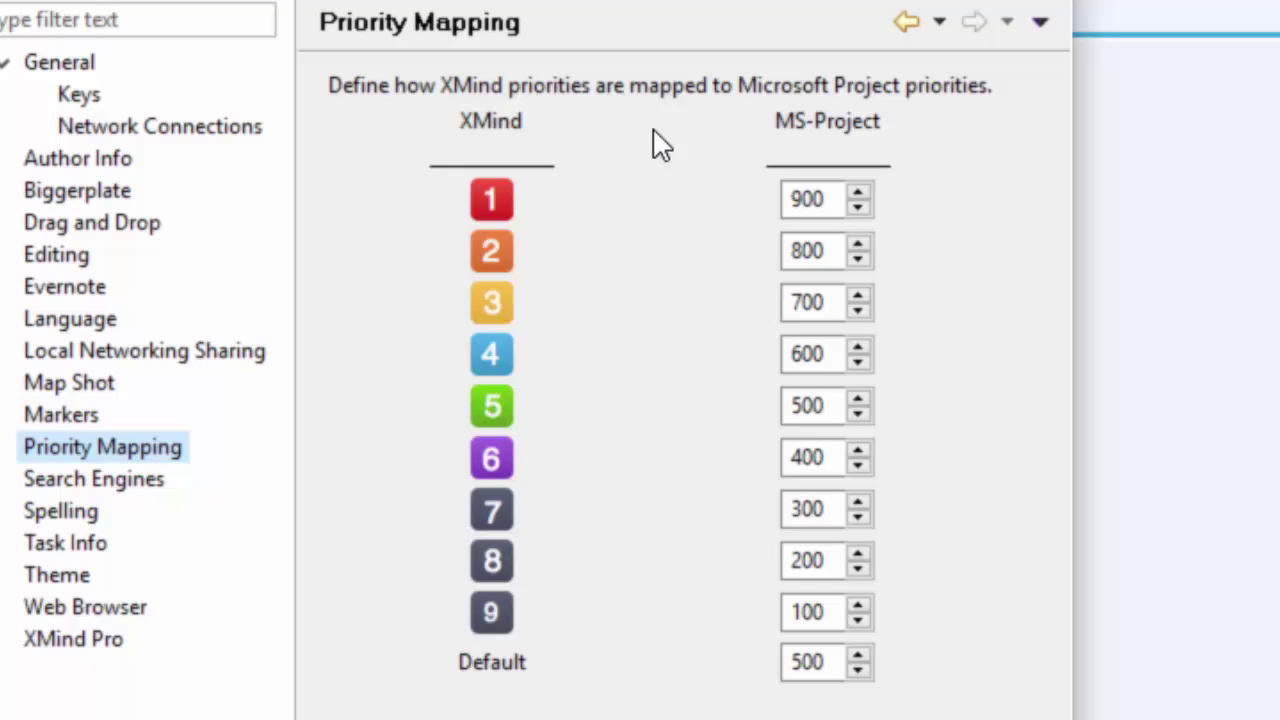
{"action": "left_click", "coordinate": [150, 482]}
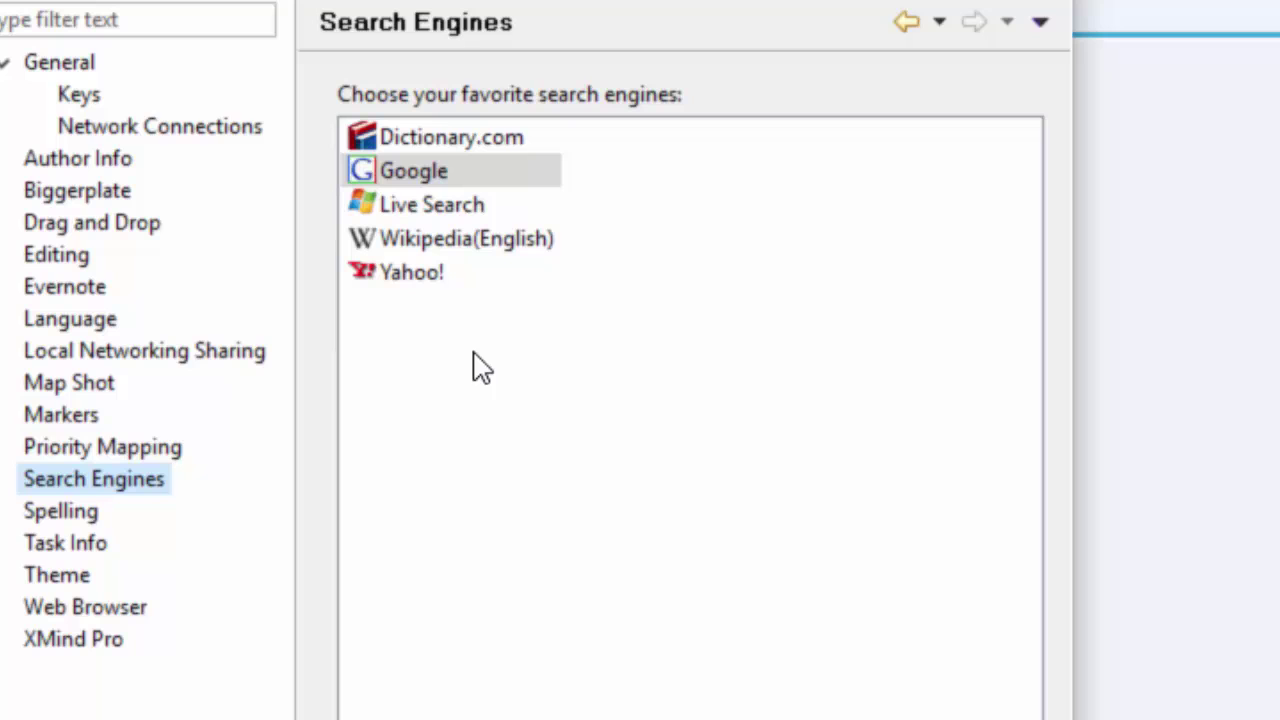
{"action": "left_click", "coordinate": [89, 518]}
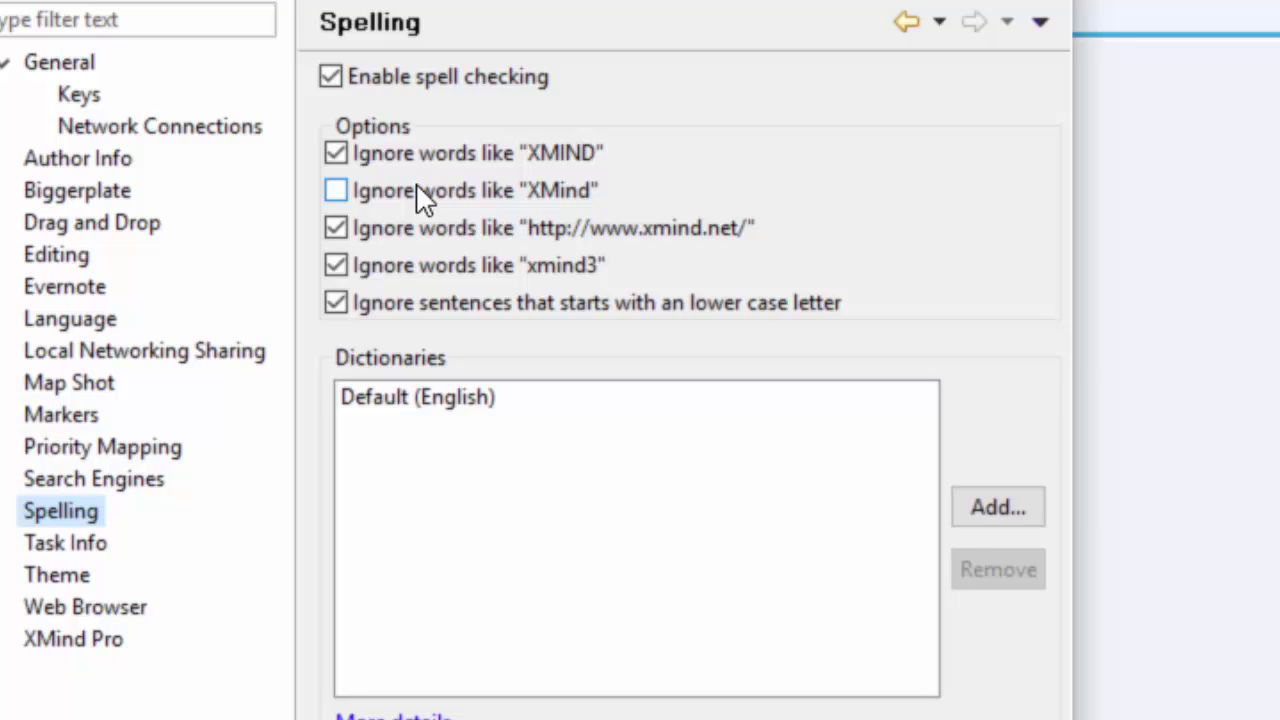
Add an assignee in the Task Info preferences, entering the person's first name
{"action": "left_click", "coordinate": [72, 548]}
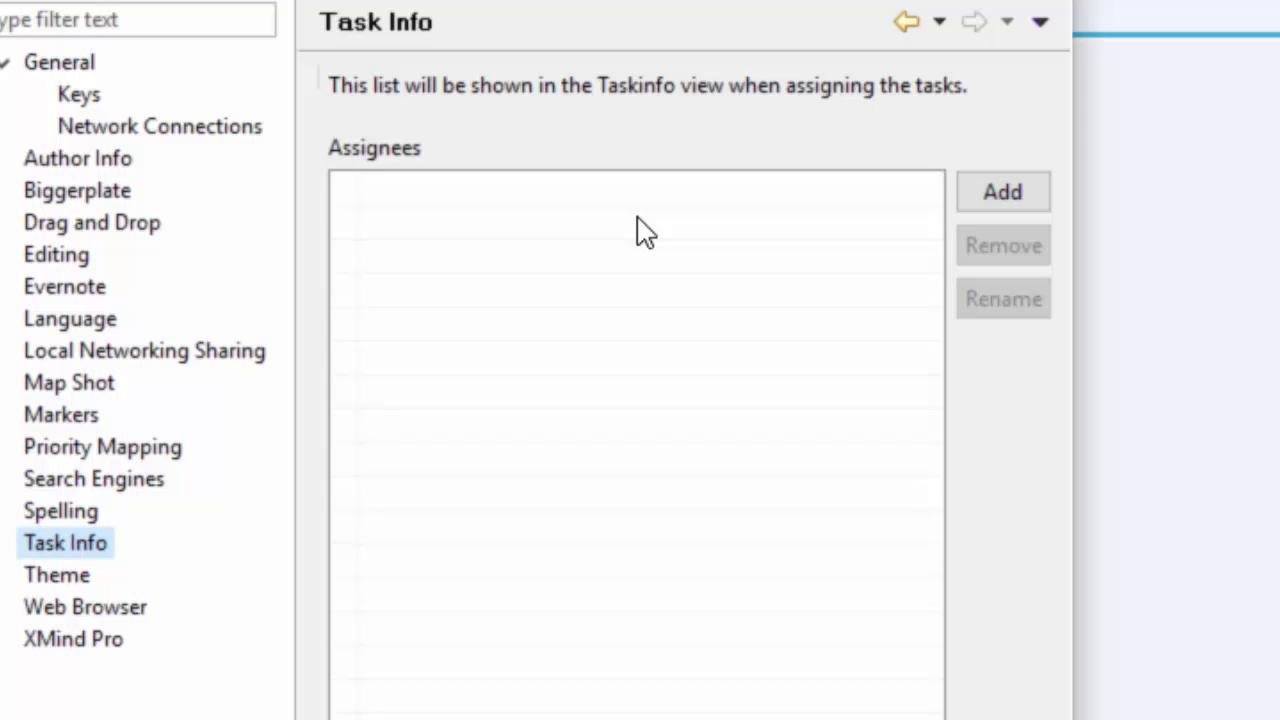
{"action": "left_click", "coordinate": [987, 200]}
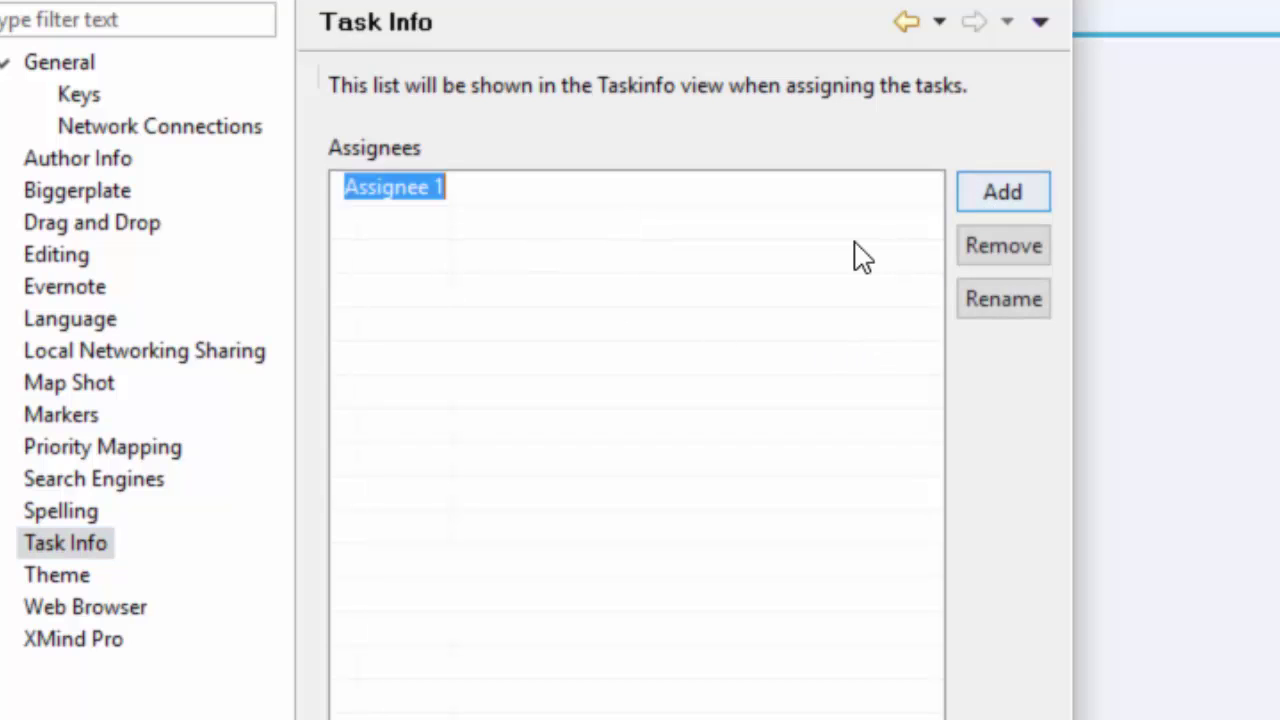
{"action": "type", "text": "Kevin"}
{"action": "key", "text": "Return"}
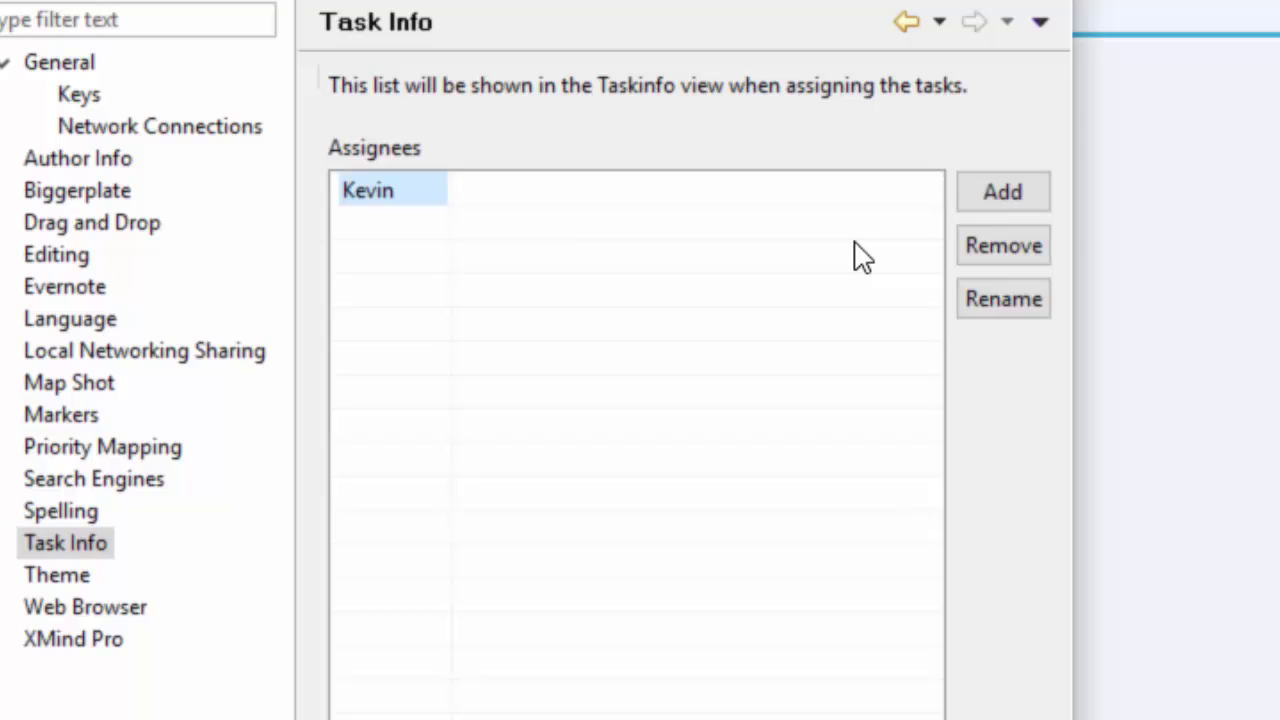
Try overriding custom settings as the Theme preference for map theme changes
{"action": "left_click", "coordinate": [31, 572]}
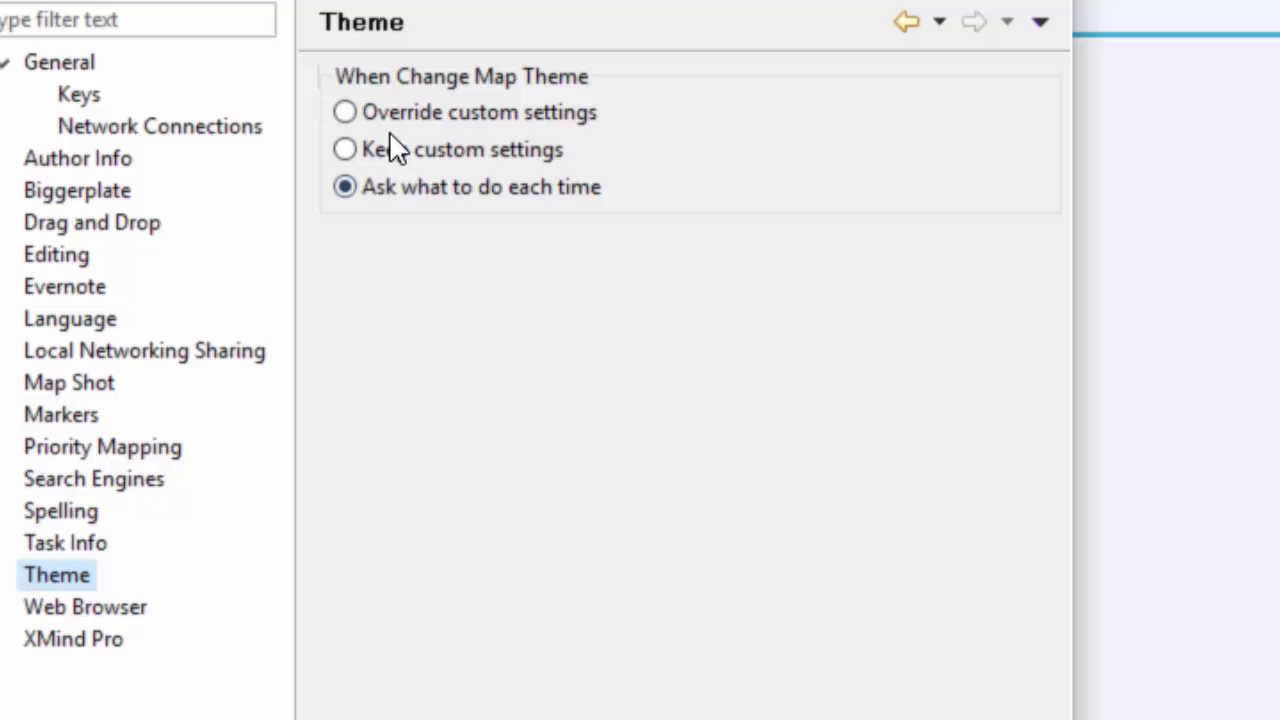
{"action": "left_click", "coordinate": [347, 114]}
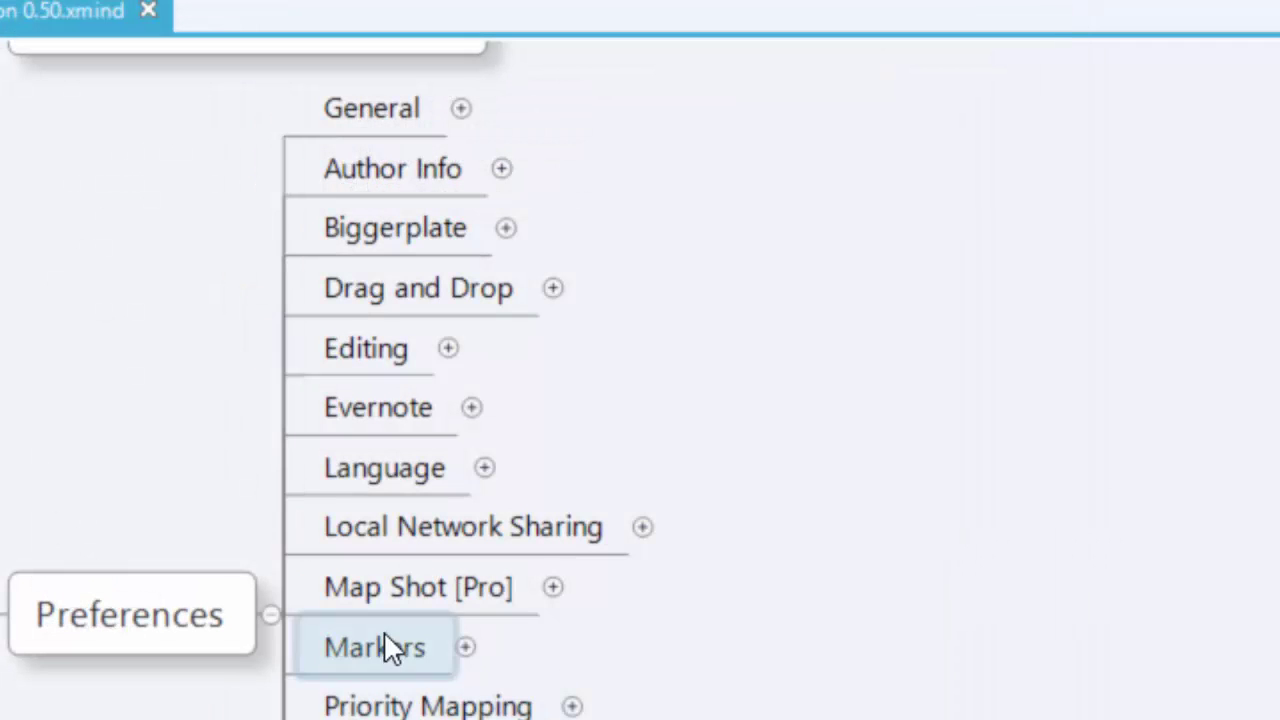
Show the properties of the Map Shot [Pro] topic, and switch to viewing the sheet's properties
{"action": "left_click", "coordinate": [397, 592]}
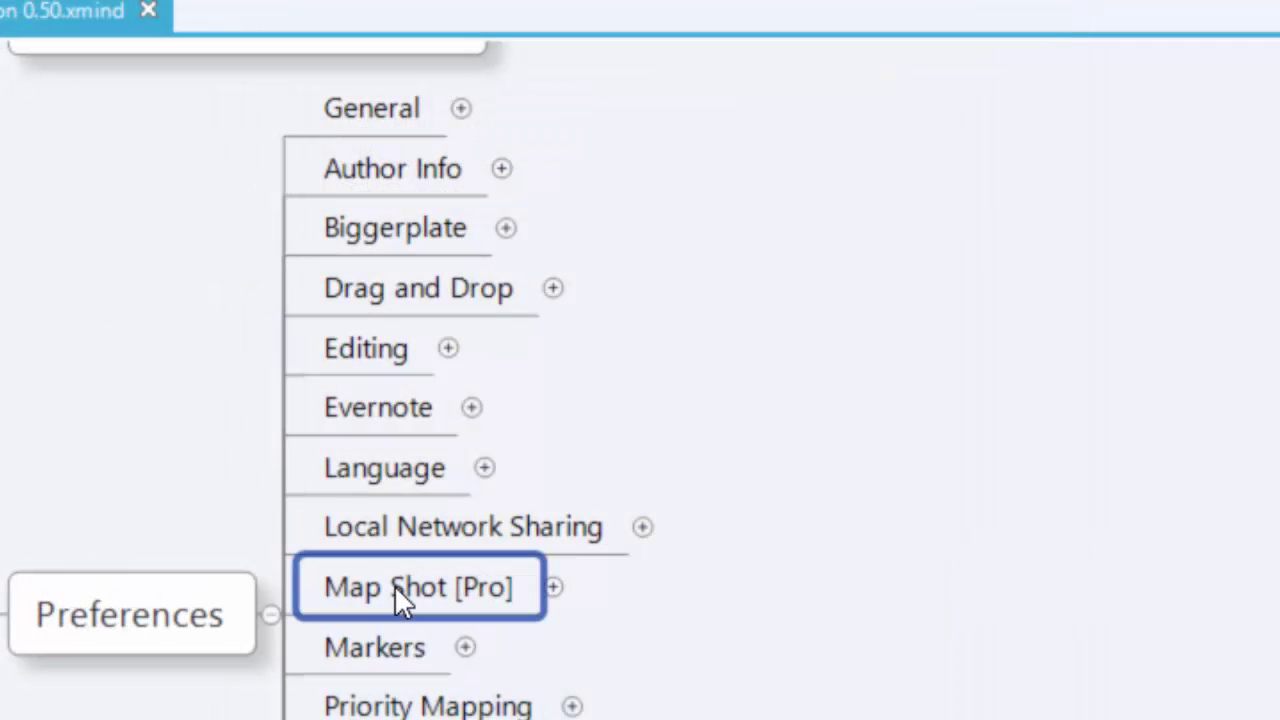
{"action": "right_click", "coordinate": [398, 598]}
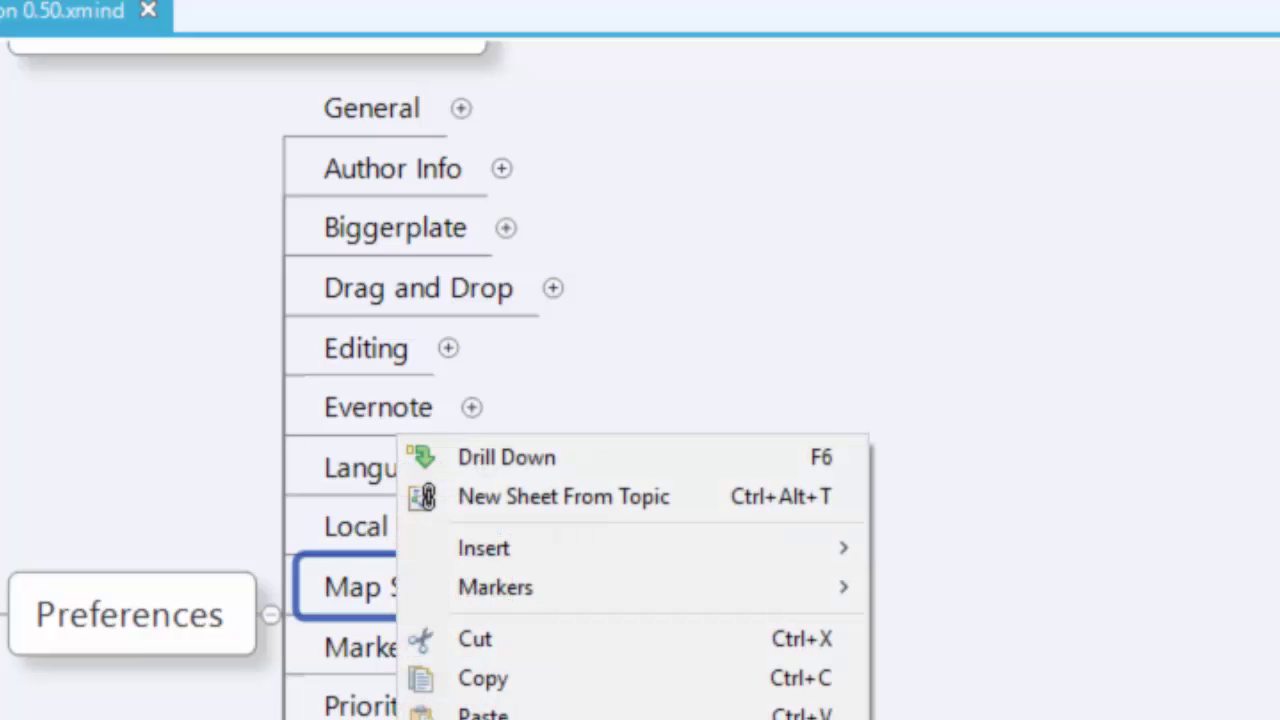
{"action": "key", "text": "Escape"}
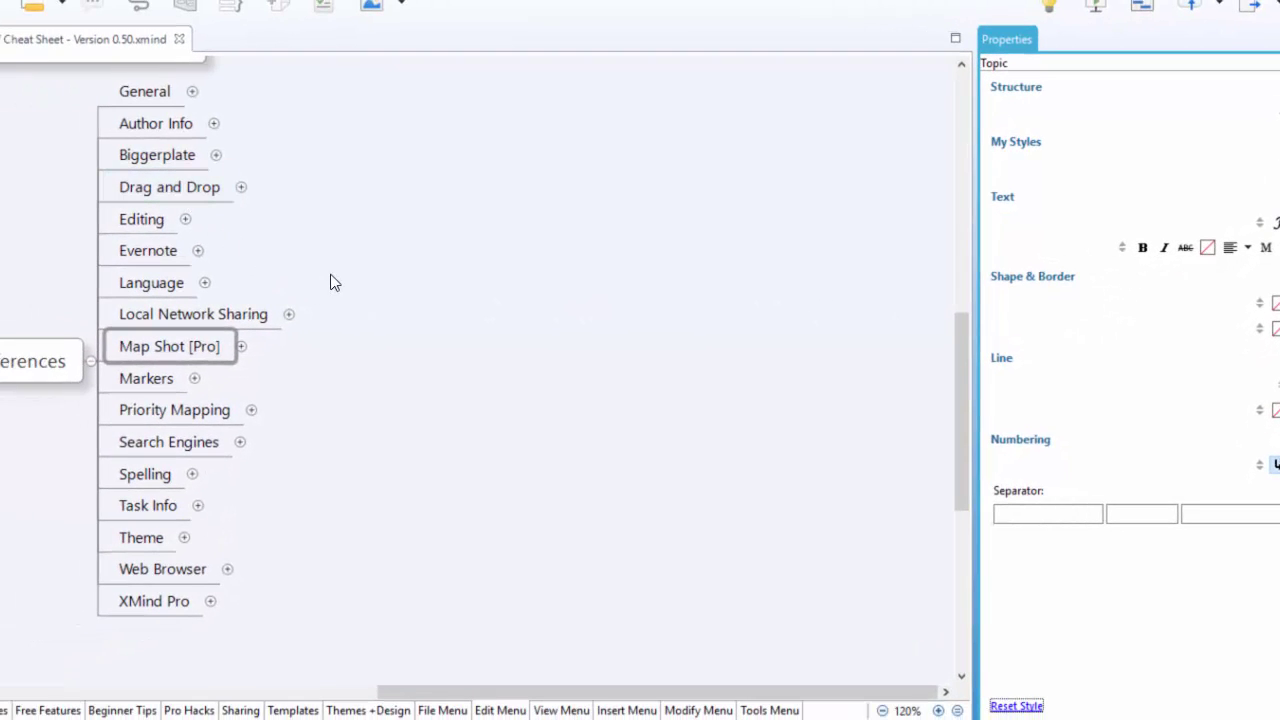
{"action": "left_click", "coordinate": [333, 281]}
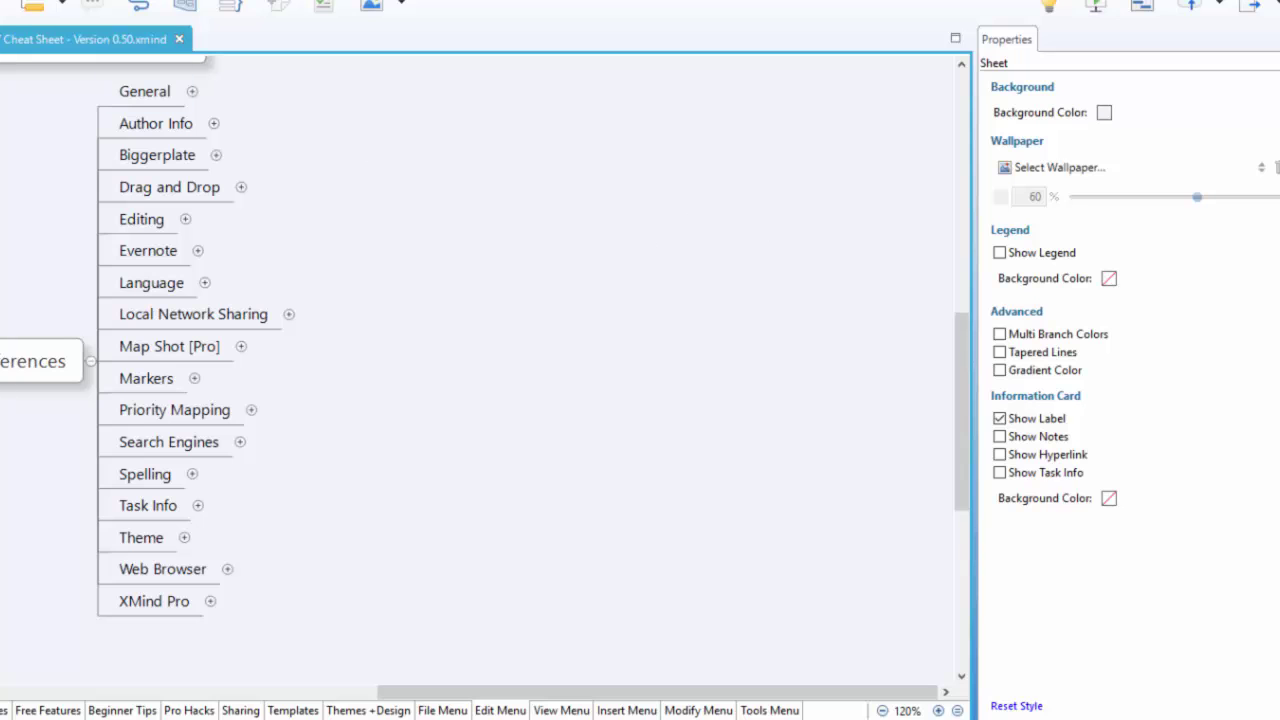
Switch the Theme preference to keep custom settings and back to asking what to do each time
{"action": "left_click", "coordinate": [8, 303]}
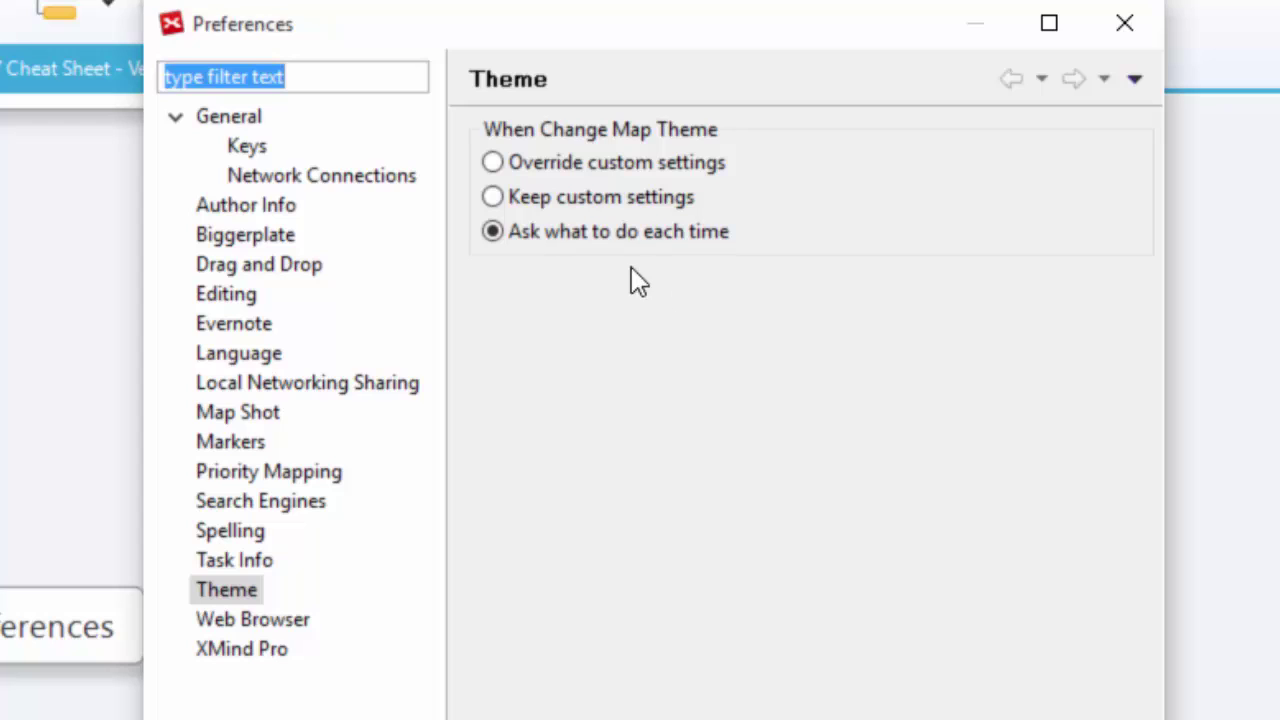
{"action": "left_click", "coordinate": [501, 200]}
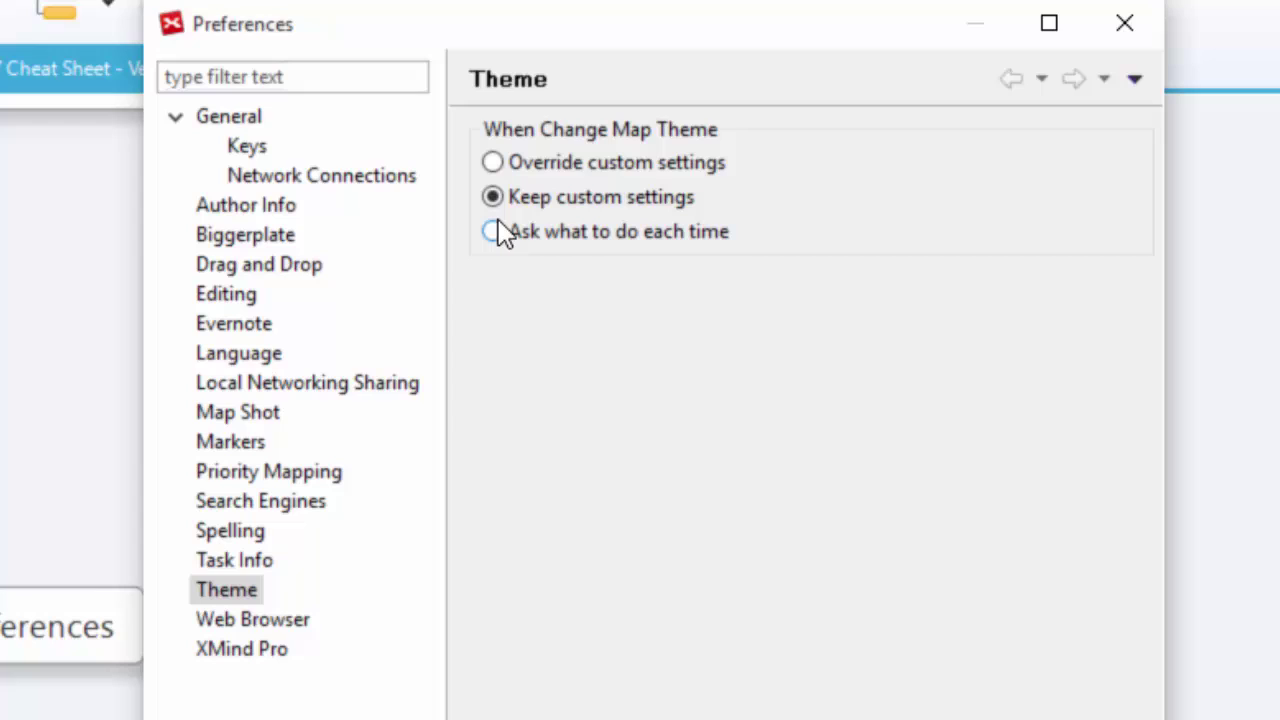
{"action": "left_click", "coordinate": [496, 232]}
Review the Web Browser and XMind Pro preferences, and close the Preferences dialog
{"action": "left_click", "coordinate": [250, 620]}
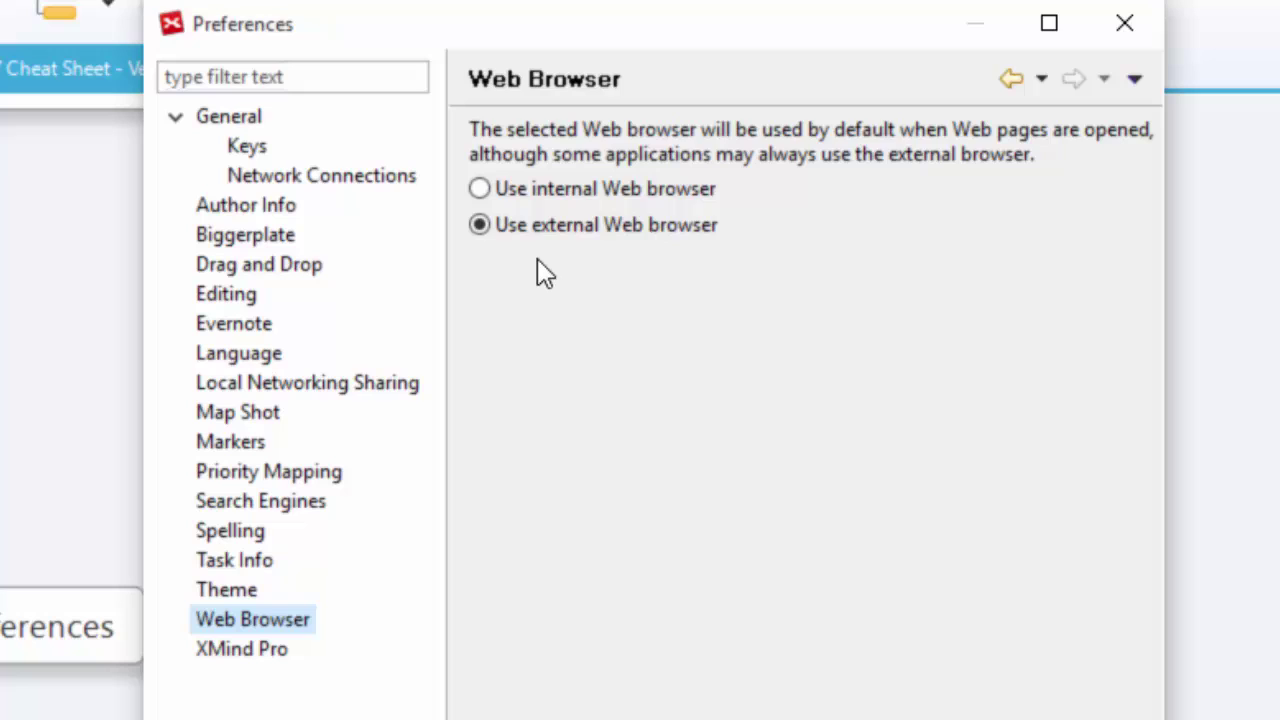
{"action": "left_click", "coordinate": [287, 662]}
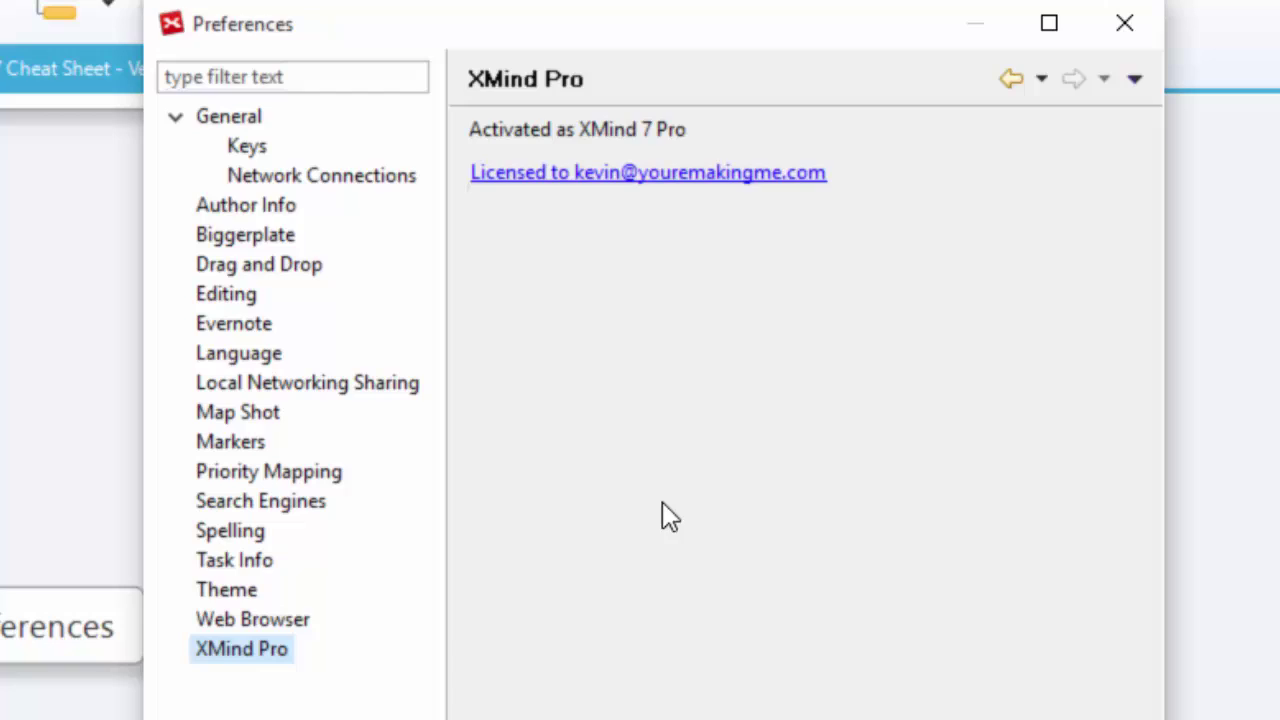
{"action": "left_click", "coordinate": [734, 609]}
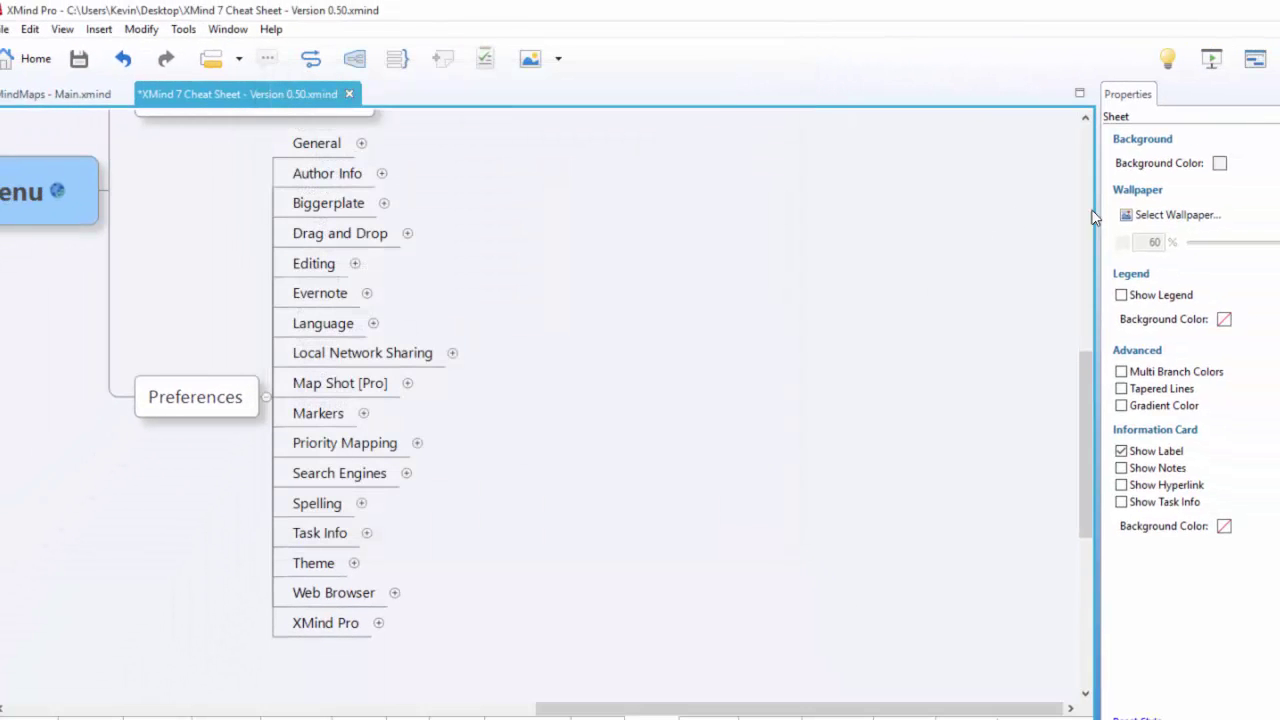
Close the Properties view to give the mind map the full width
{"action": "left_click", "coordinate": [1140, 106]}
{"action": "left_click", "coordinate": [554, 219]}
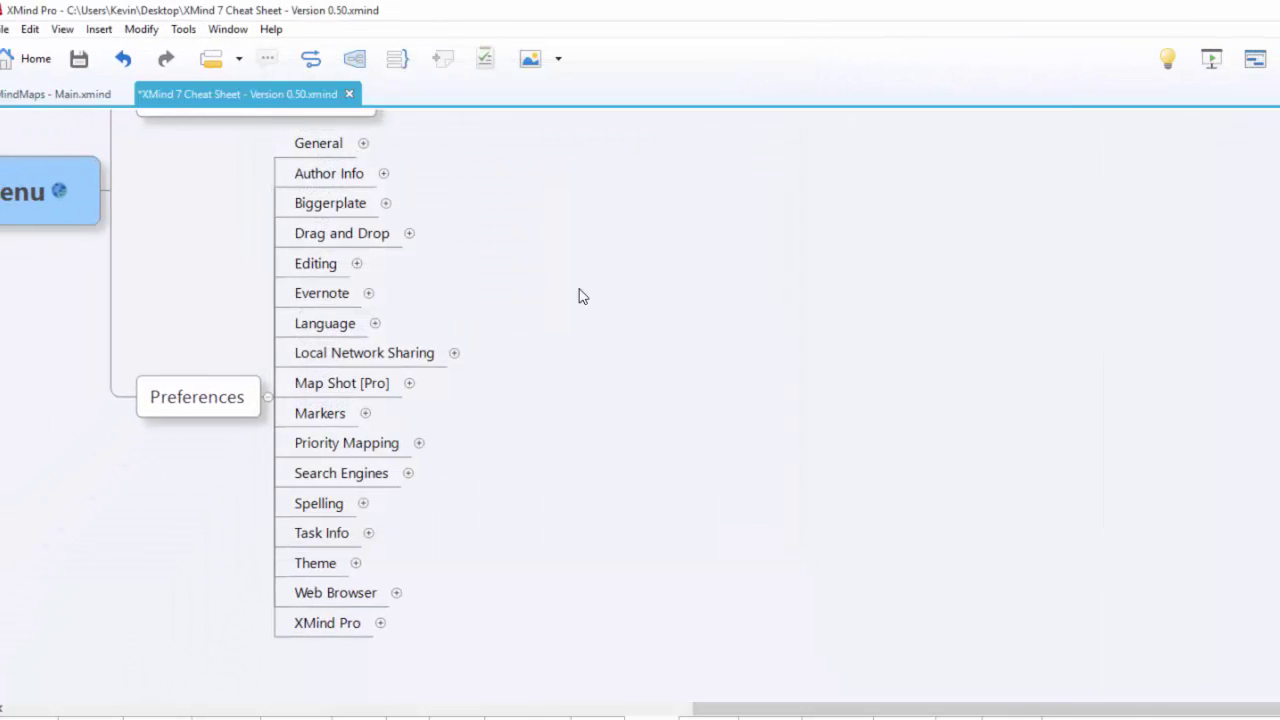
Collapse the Preferences topic in the map, and expand all of its subtopics to read the notes
{"action": "left_click", "coordinate": [207, 400]}
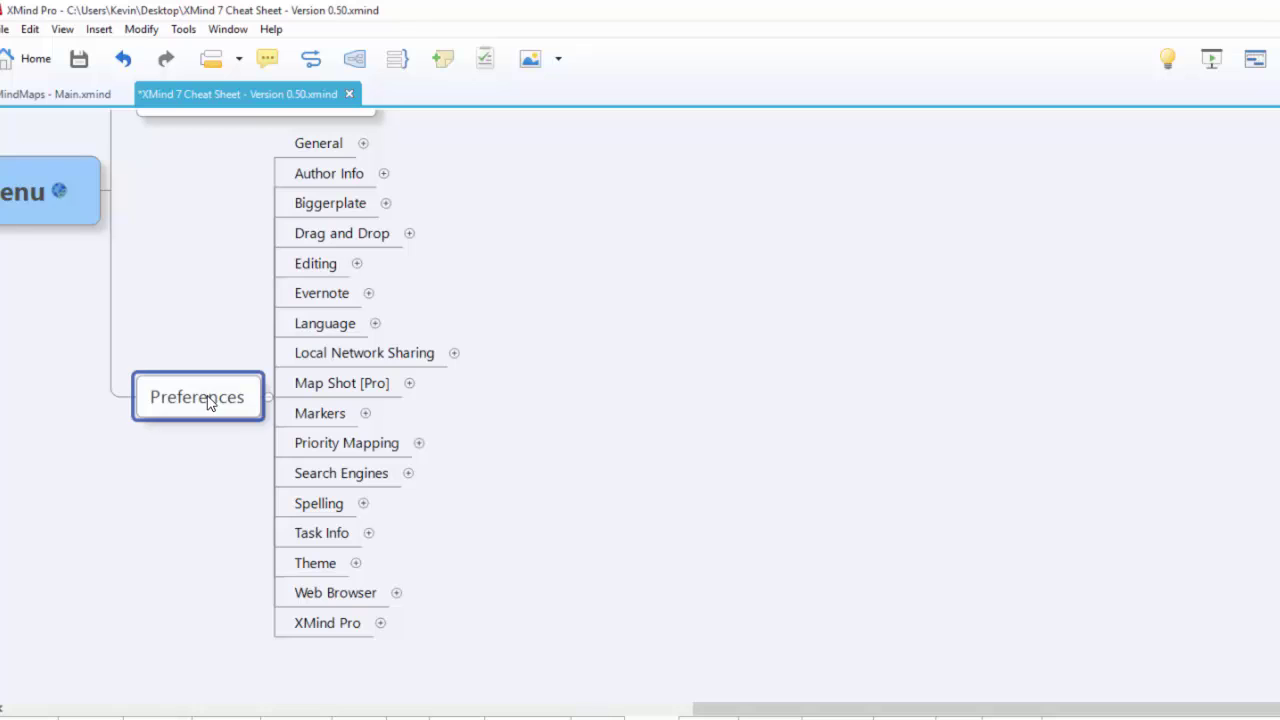
{"action": "key", "text": "ctrl+slash"}
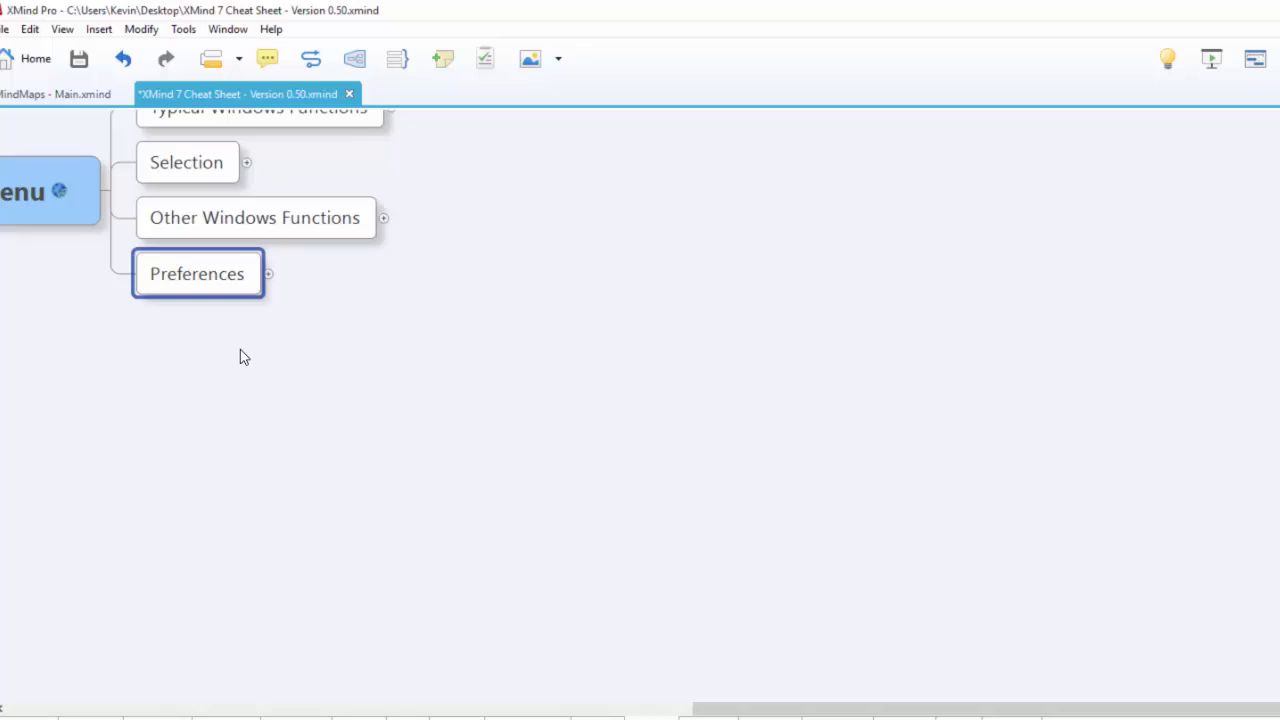
{"action": "key", "text": "ctrl+slash"}
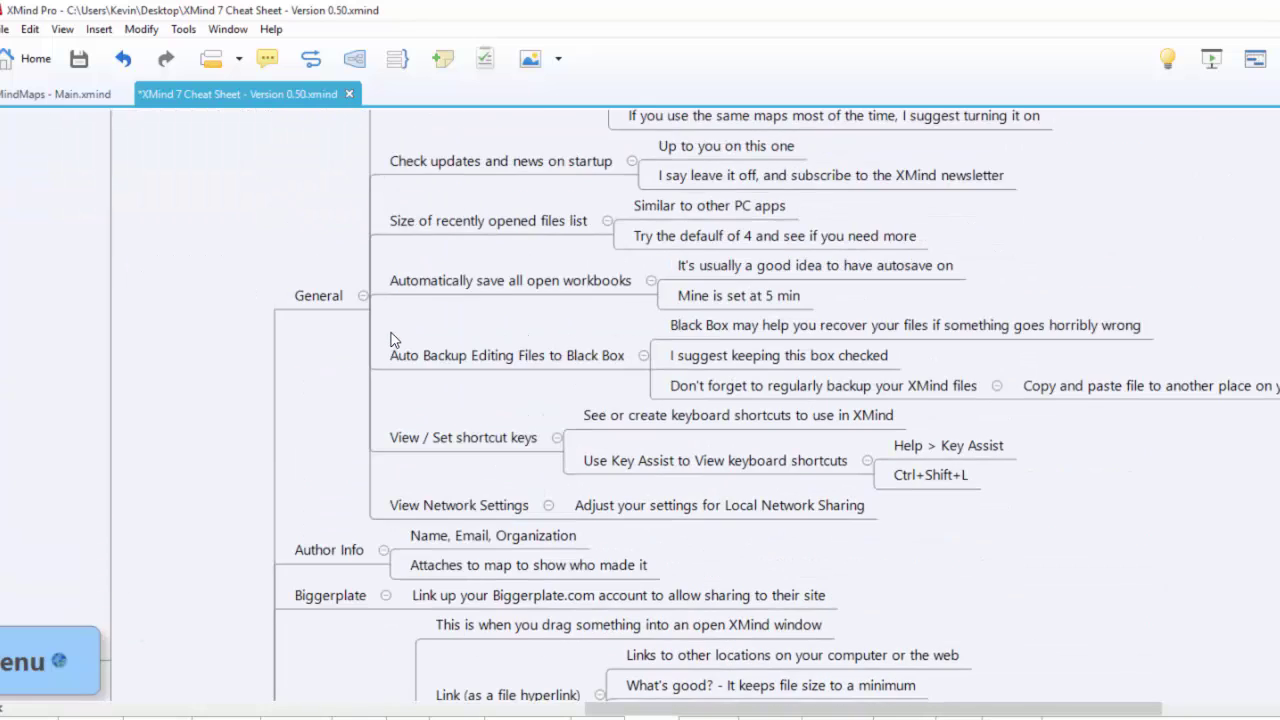
{"action": "scroll", "coordinate": [395, 338], "scroll_direction": "down", "scroll_amount": 10}
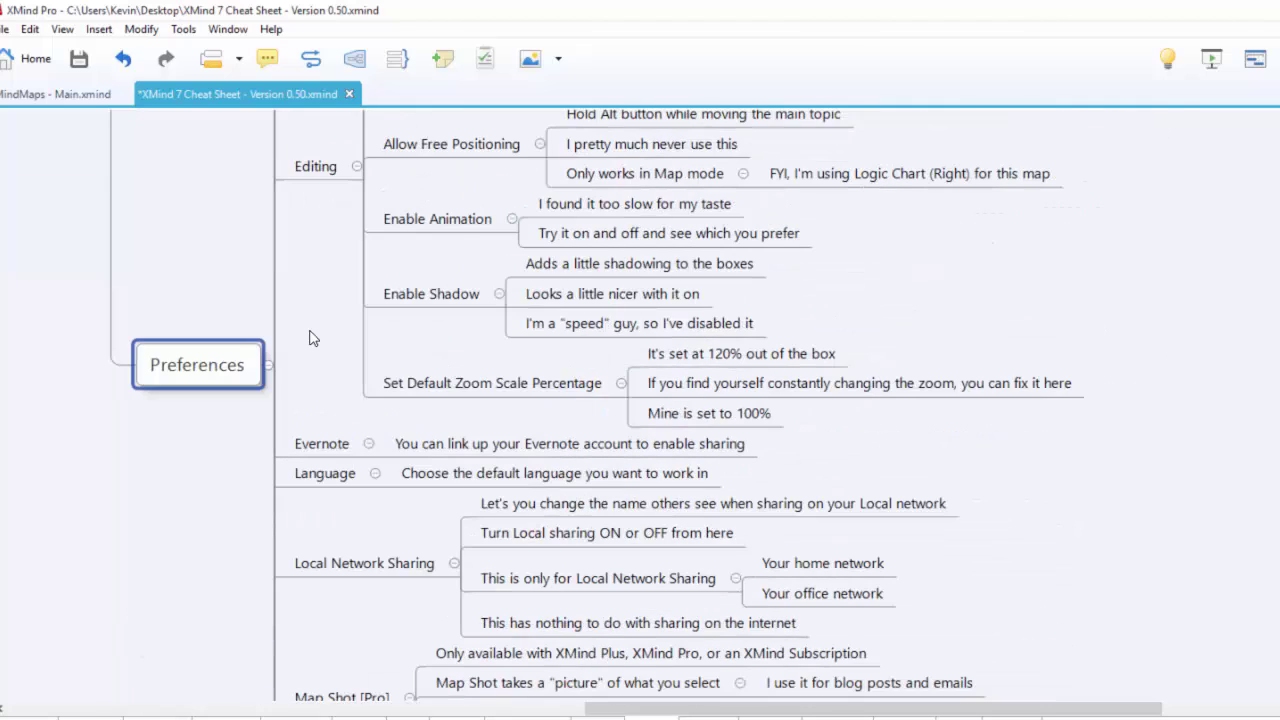